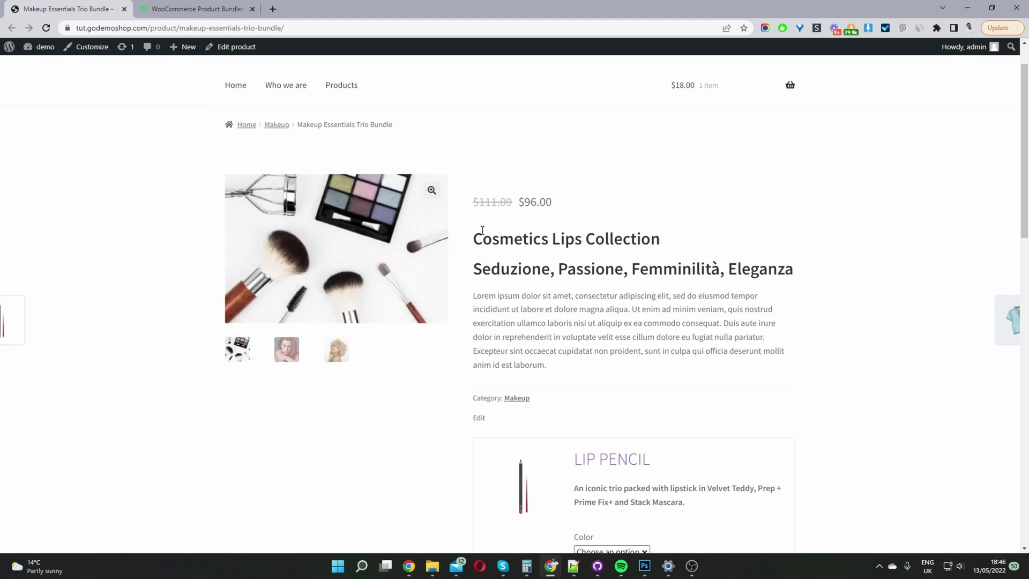
Review the Lip Pencil and Mattetoile items and the Lip Pencil quantity on the Makeup Essentials Trio Bundle product page
scroll(482, 238, down, 4)
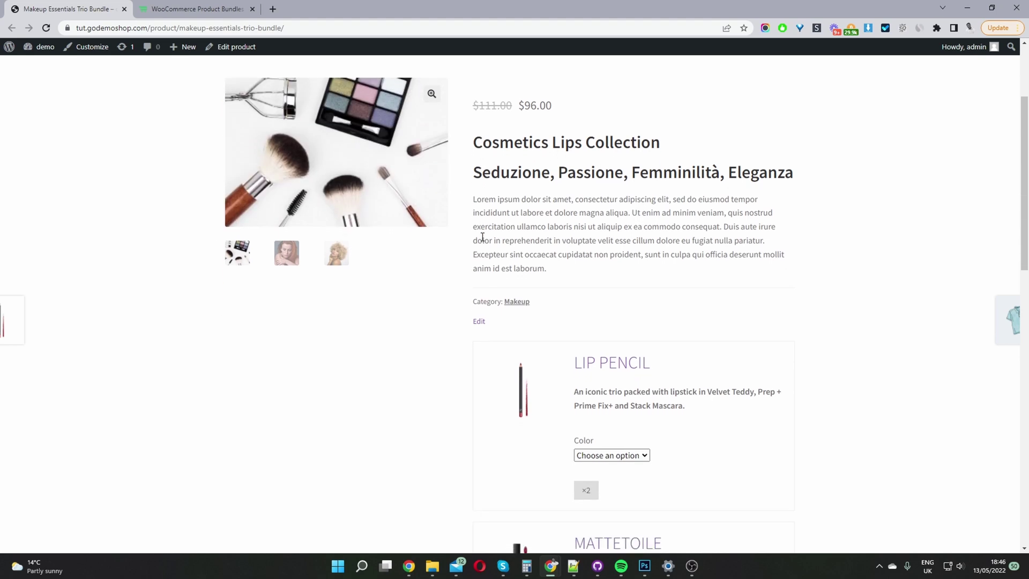
drag(574, 245, 637, 263)
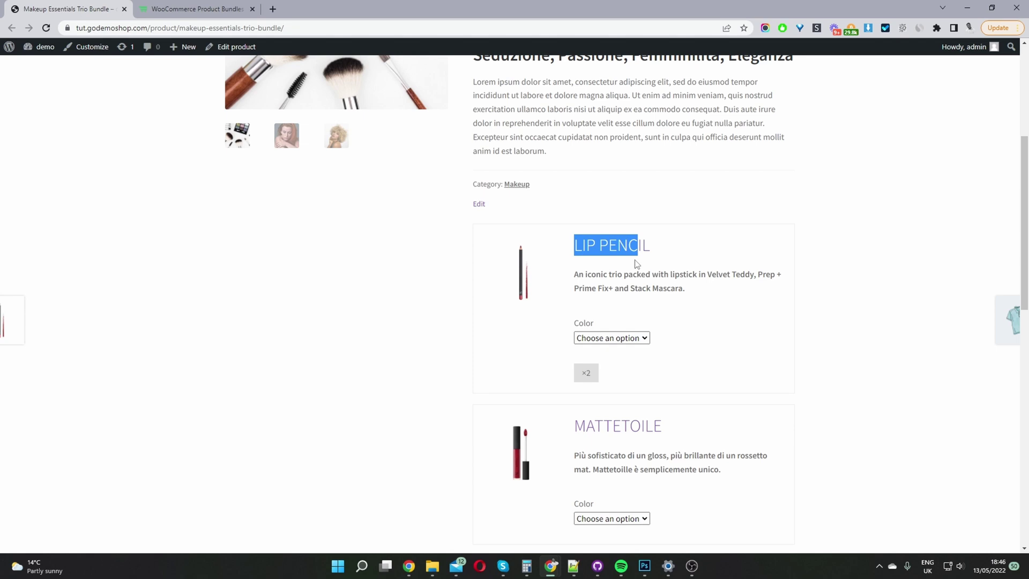
scroll(636, 264, down, 1)
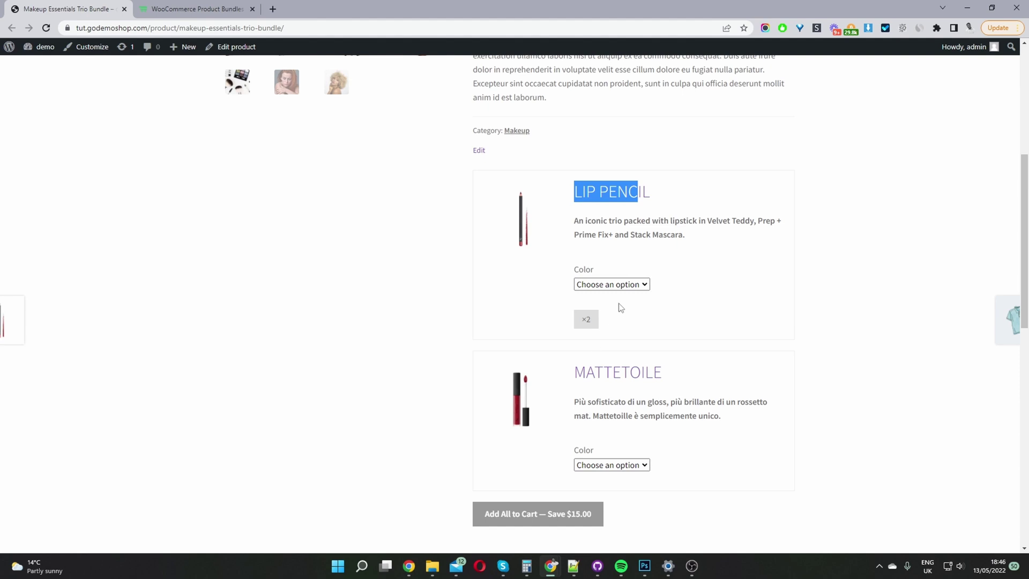
click(598, 324)
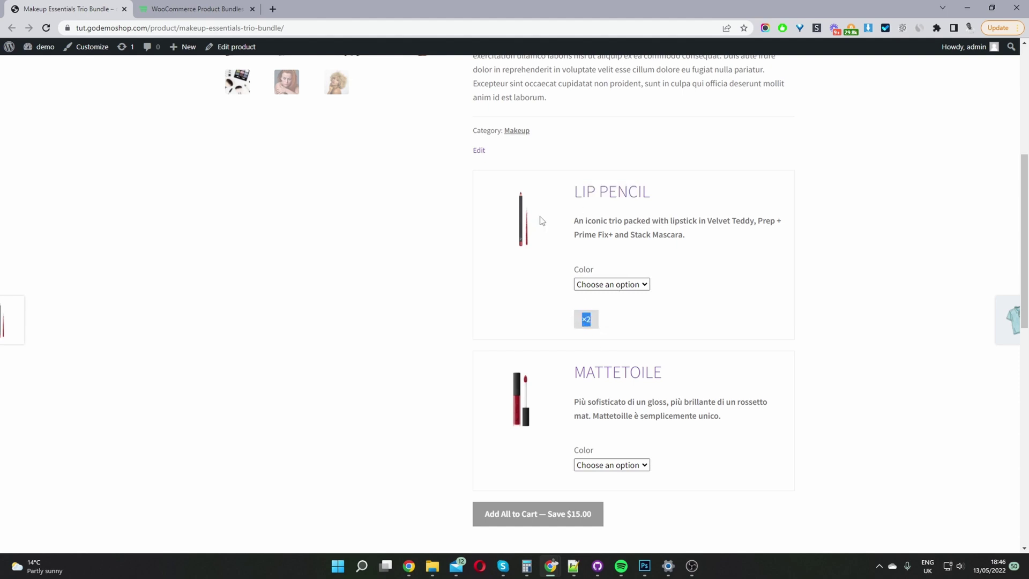
drag(560, 378, 653, 374)
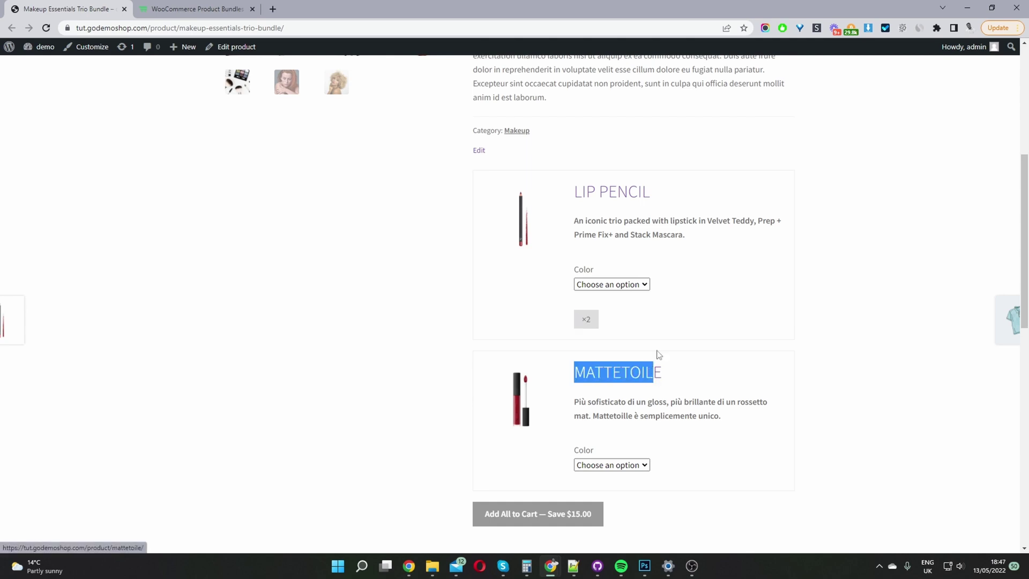
Choose the color Gray for the Lip Pencil and Blue for Mattetoile in the bundle's product options
click(634, 284)
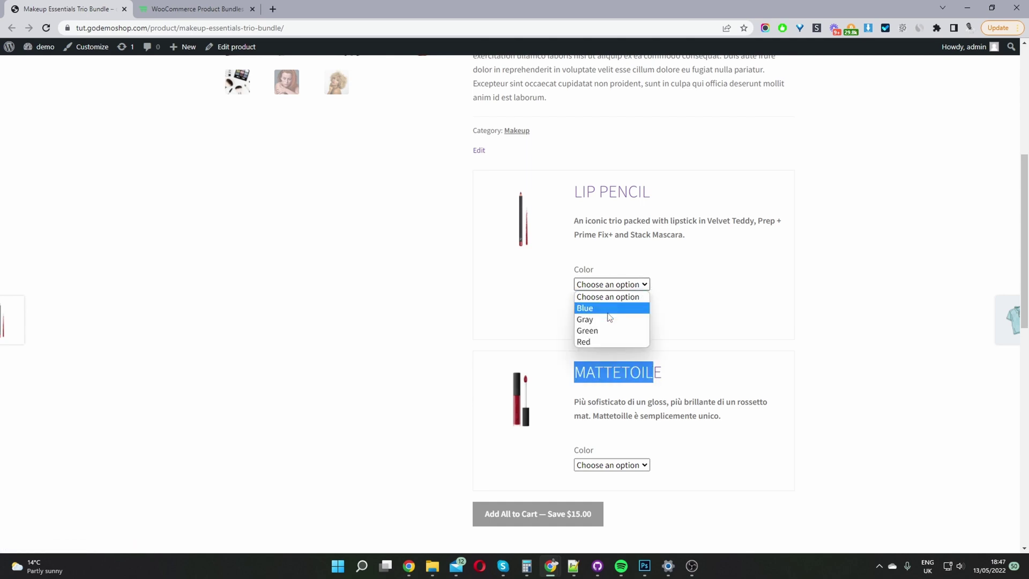
click(609, 309)
click(609, 288)
click(584, 320)
click(611, 465)
click(583, 433)
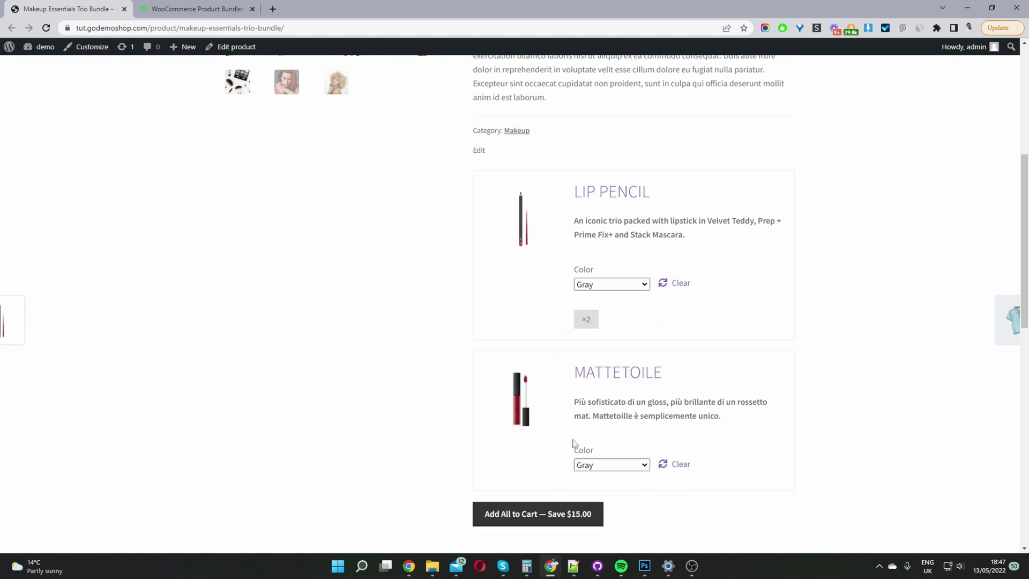
click(587, 466)
click(594, 489)
click(566, 523)
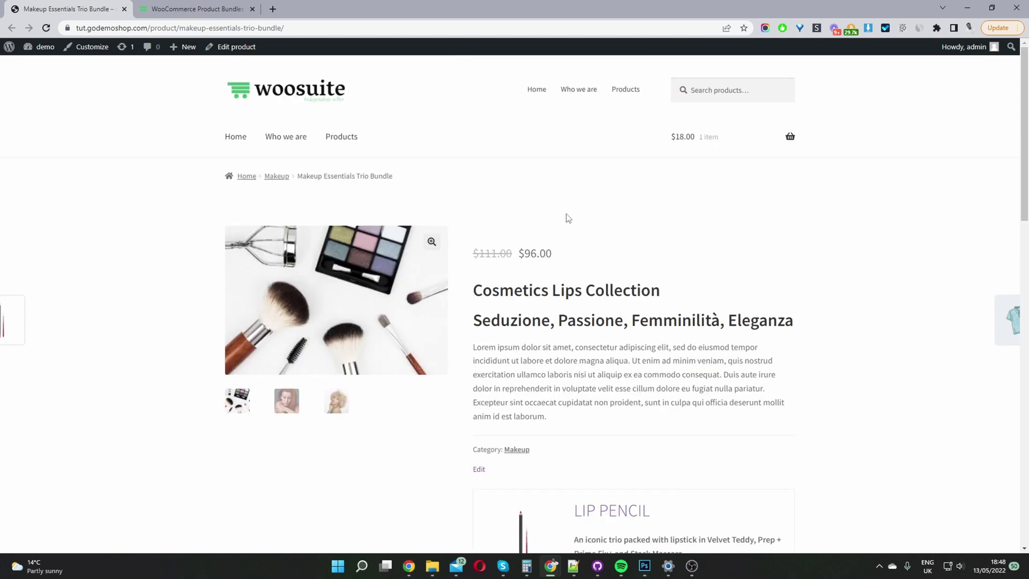
View the WooCommerce Product Bundles plugin page on the Woosuite website
click(172, 9)
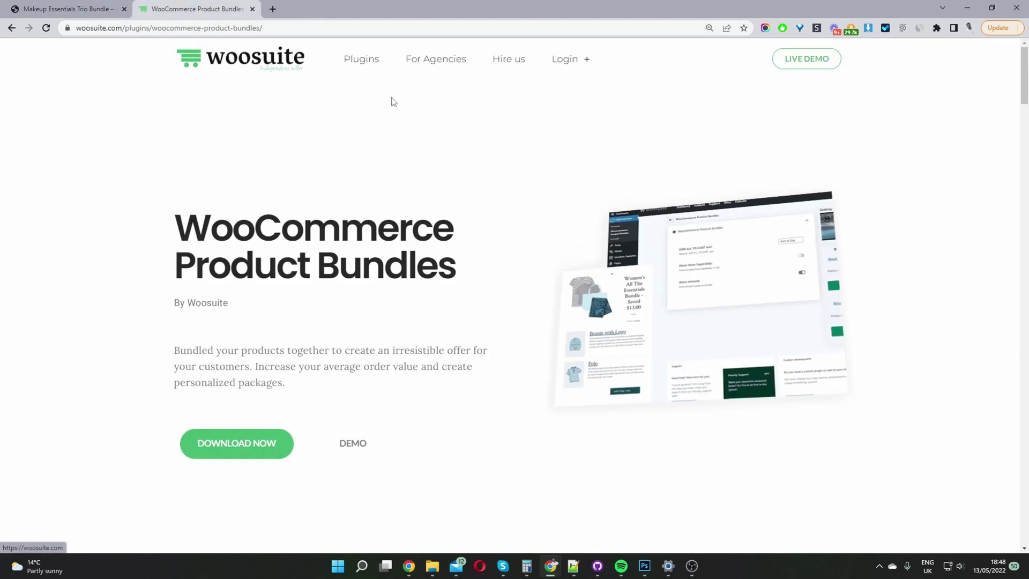
drag(239, 230, 436, 268)
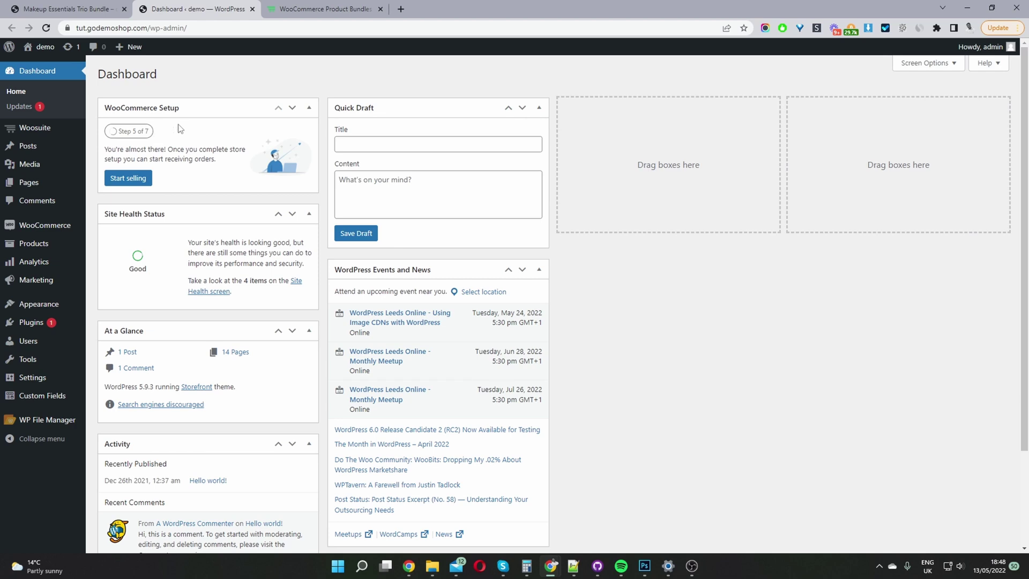
Open the Woosuite Addons page in a new browser tab and go to the Product Bundles addon's settings
mouse_move(29, 324)
mouse_move(47, 133)
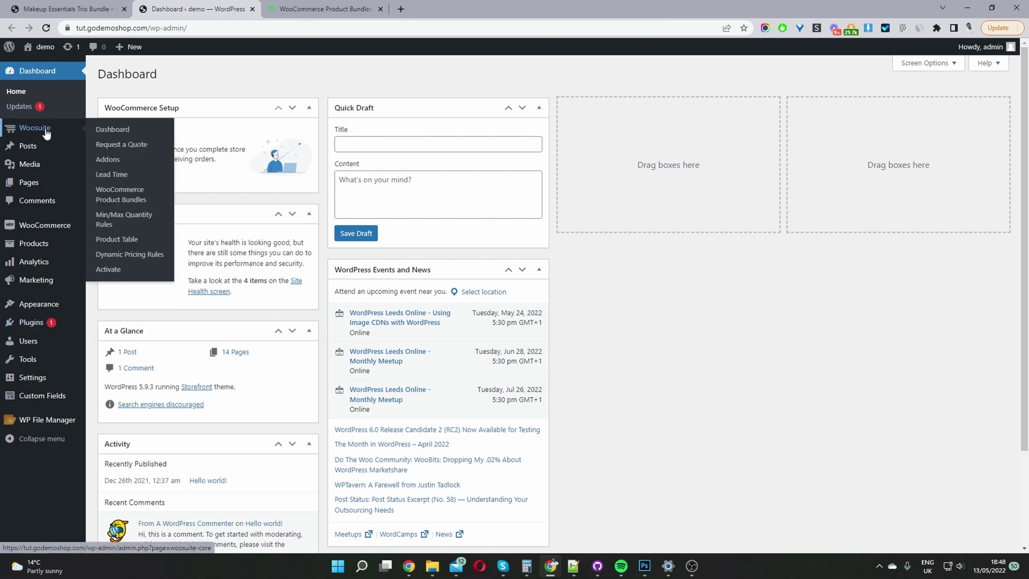
middle_click(110, 161)
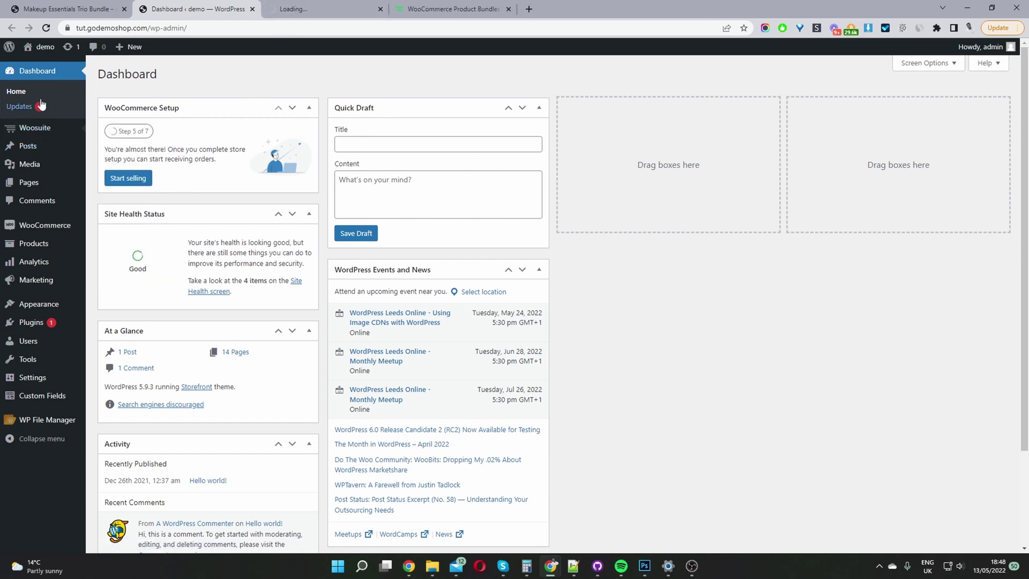
click(317, 6)
scroll(429, 263, down, 2)
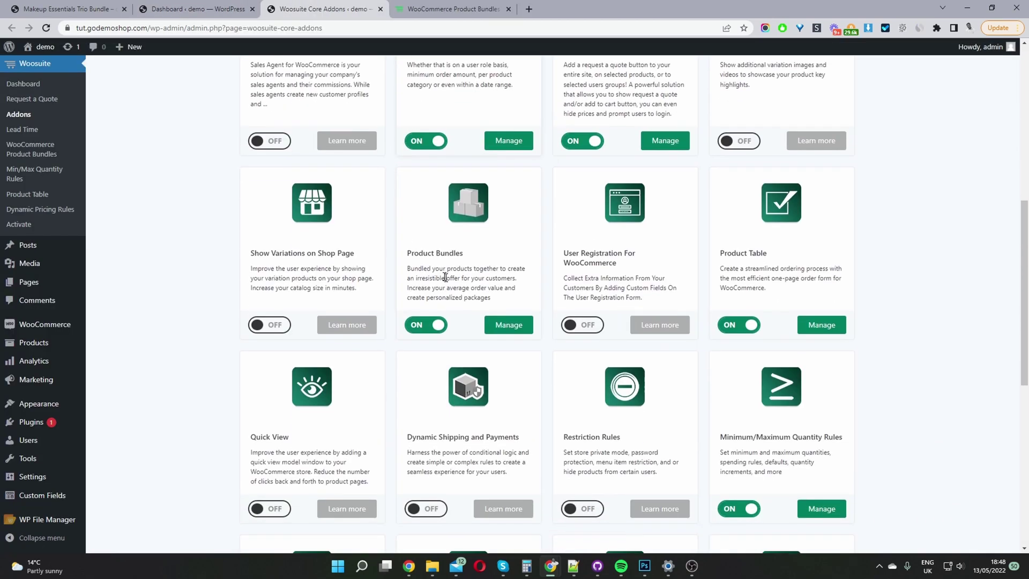
drag(466, 254, 419, 251)
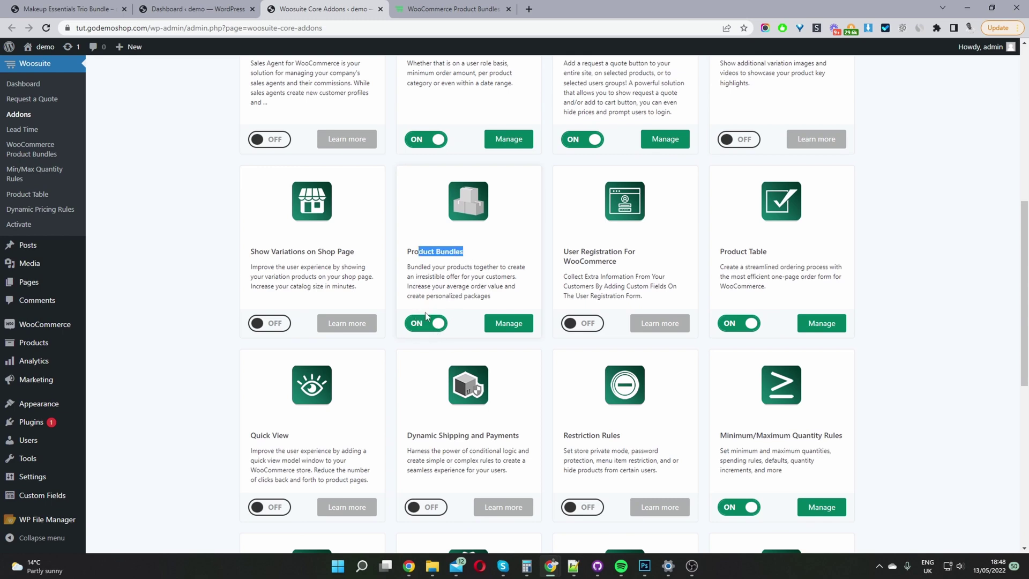
scroll(512, 231, down, 1)
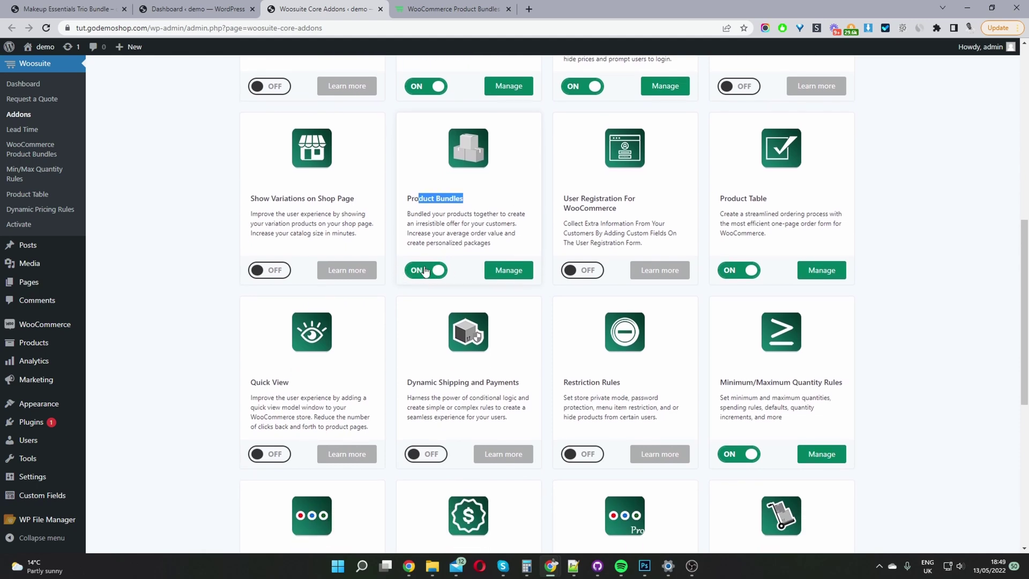
click(504, 276)
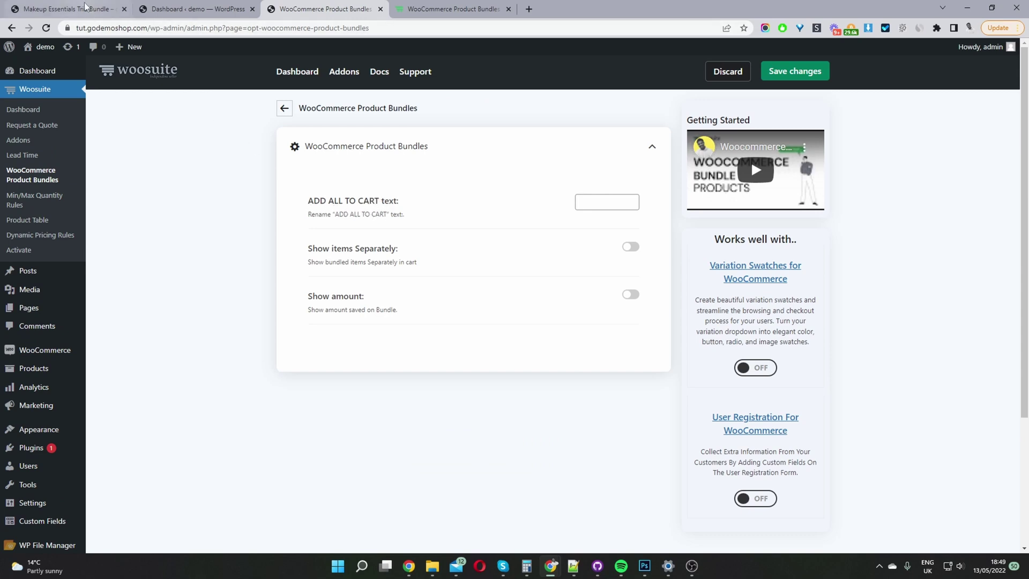
Check the add-to-cart button on the bundle's product page and return to the Product Bundles settings
click(64, 9)
scroll(423, 297, down, 9)
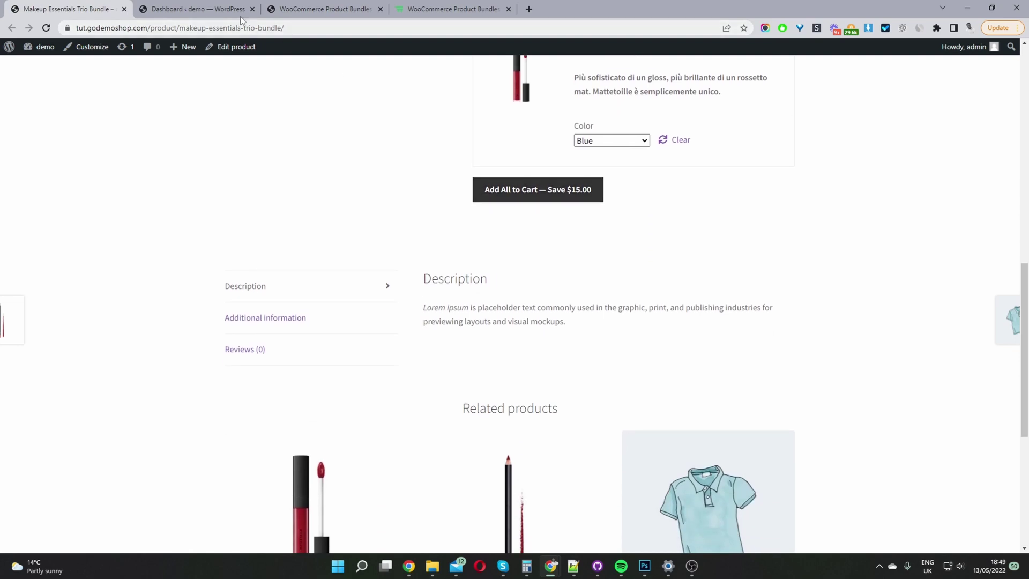
click(310, 9)
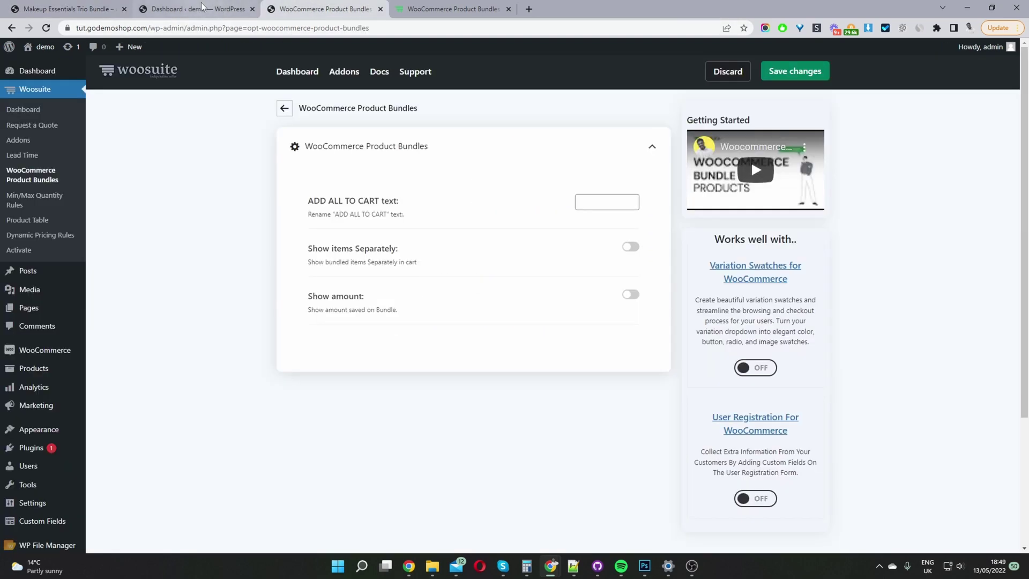
Set the ADD ALL TO CART text to "Purchase Bundle"
click(616, 206)
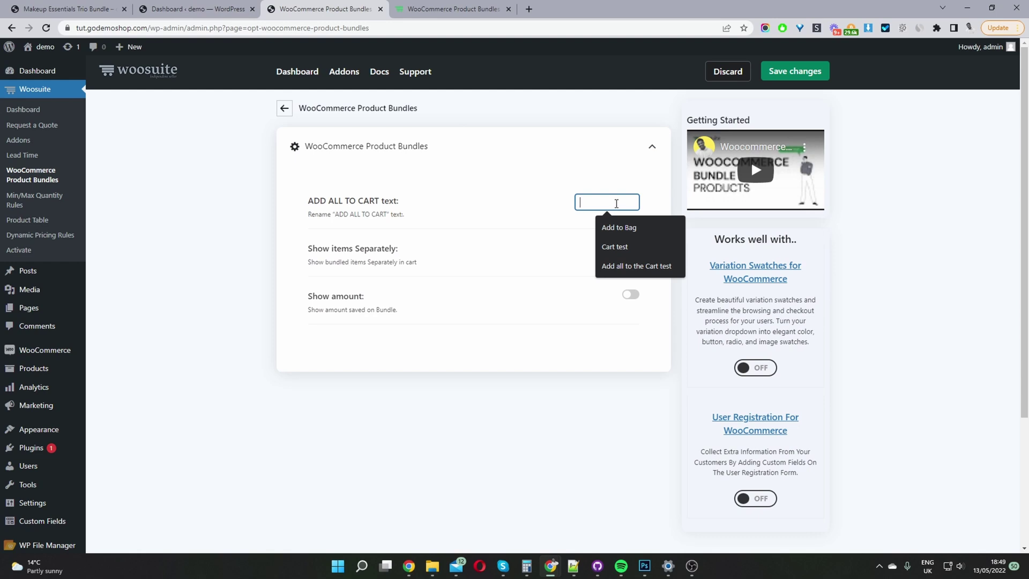
click(616, 227)
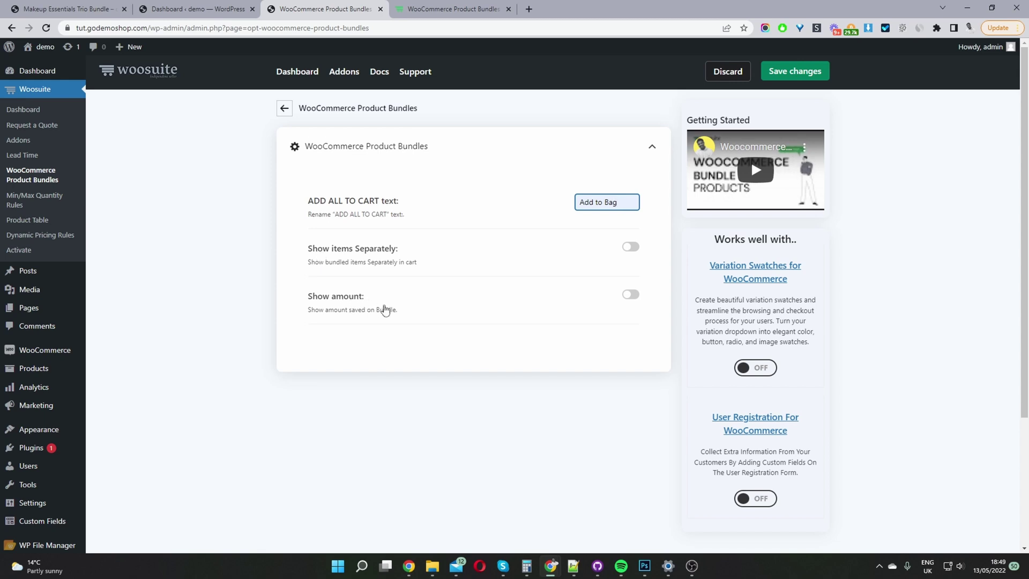
key(ctrl+a)
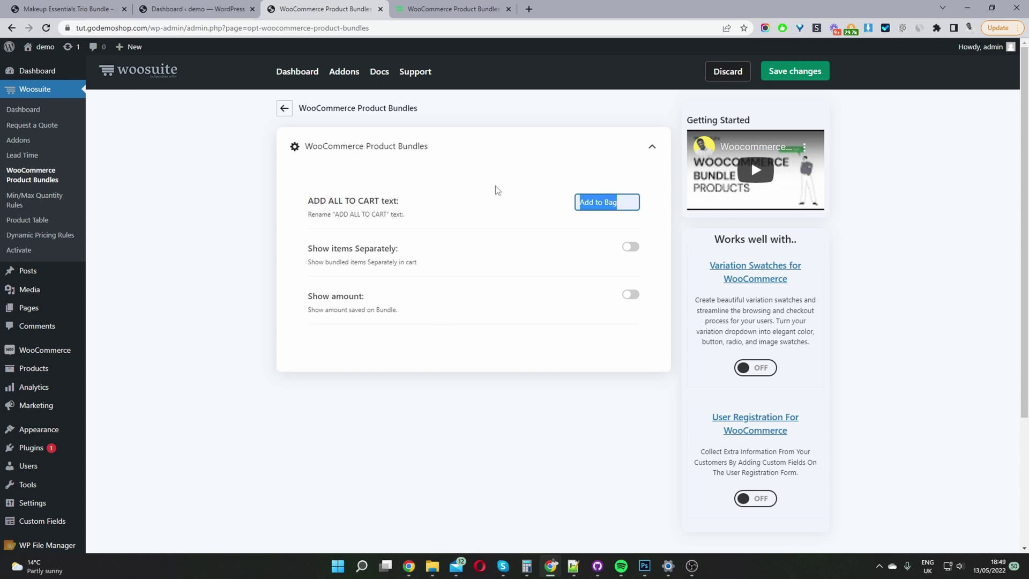
text(Purchase Bundle)
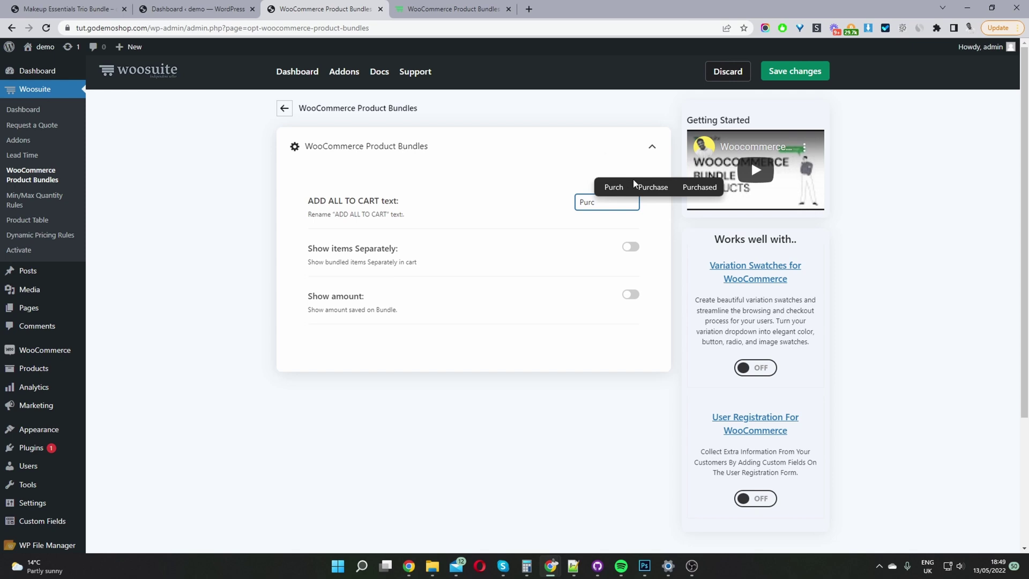
click(649, 188)
text(Bundle)
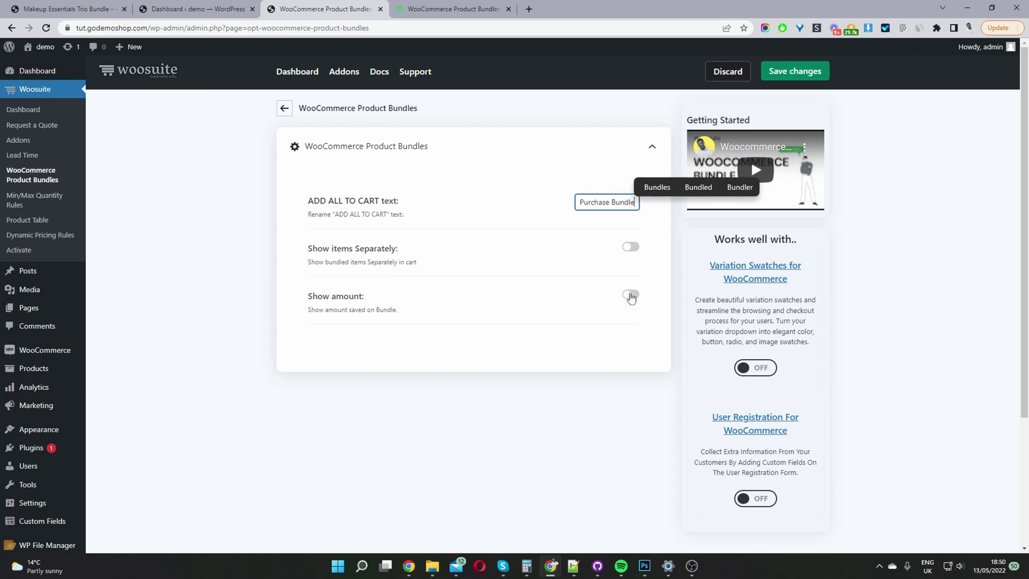
Enable the Show amount option and save the Product Bundles settings
click(631, 295)
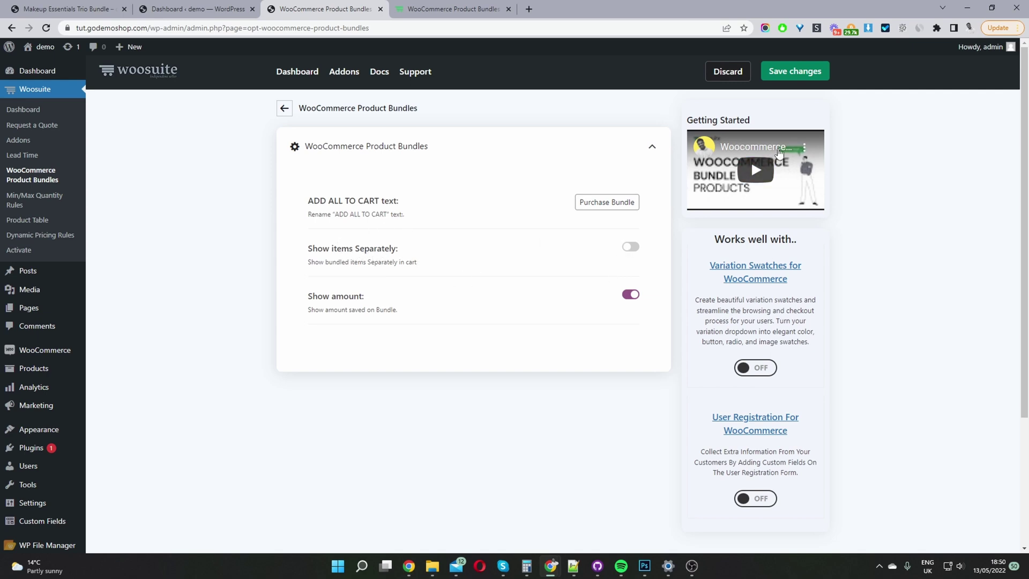
click(816, 75)
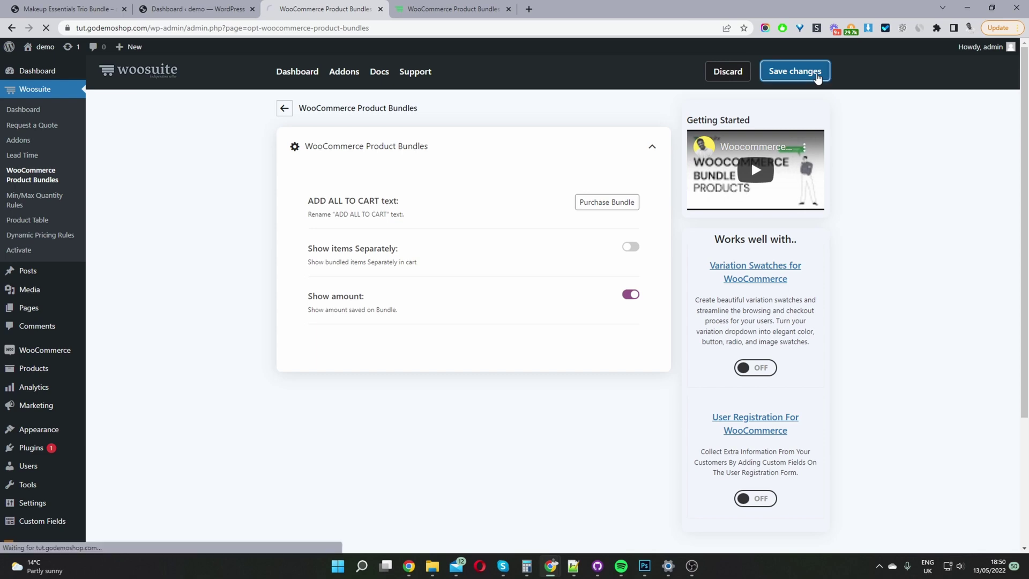
Reload the Makeup Essentials Trio Bundle page and check its purchase button text and the saved amount in the title
key(ctrl+1)
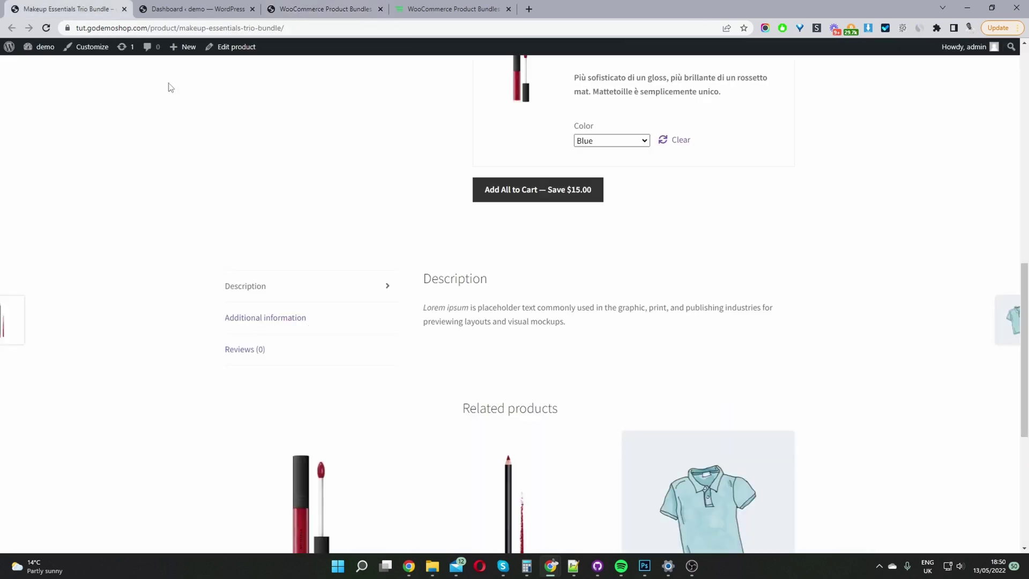
click(46, 28)
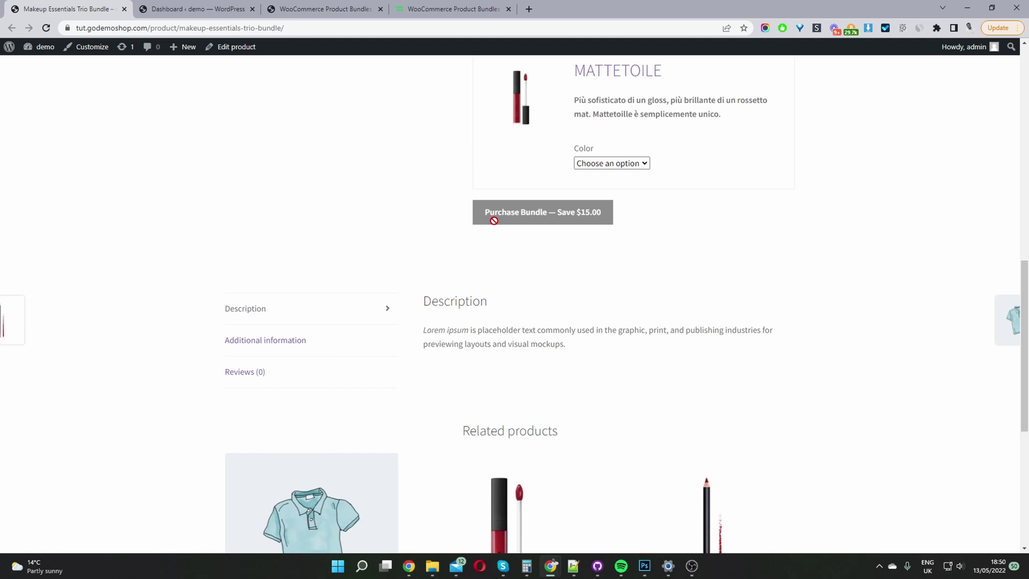
scroll(531, 218, up, 10)
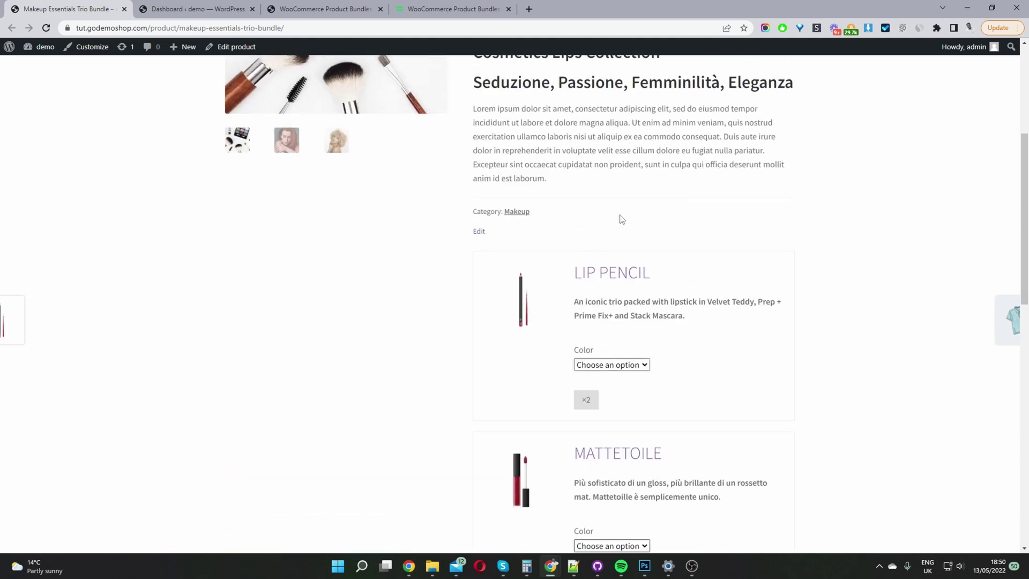
drag(567, 182, 474, 180)
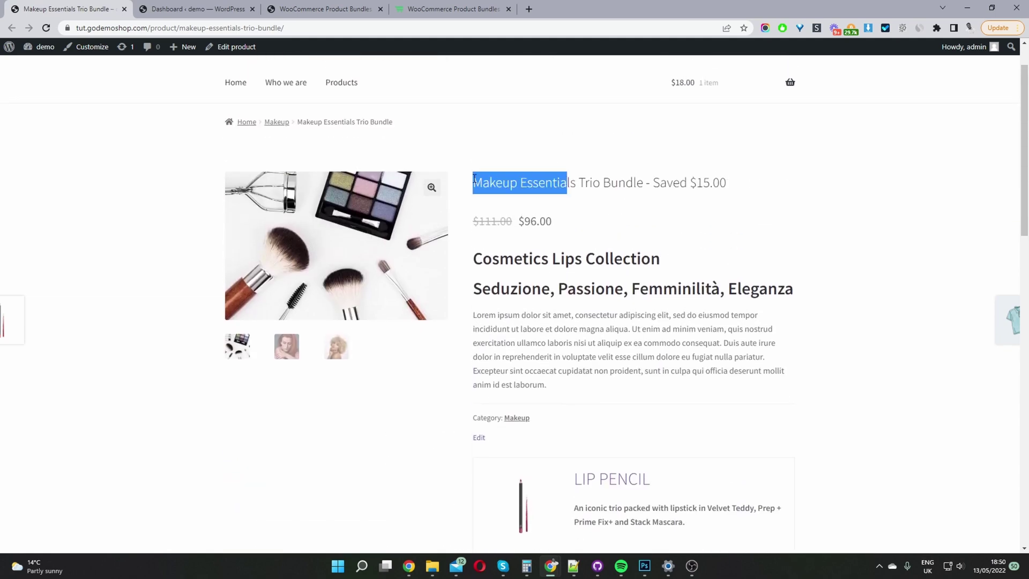
drag(653, 180, 721, 182)
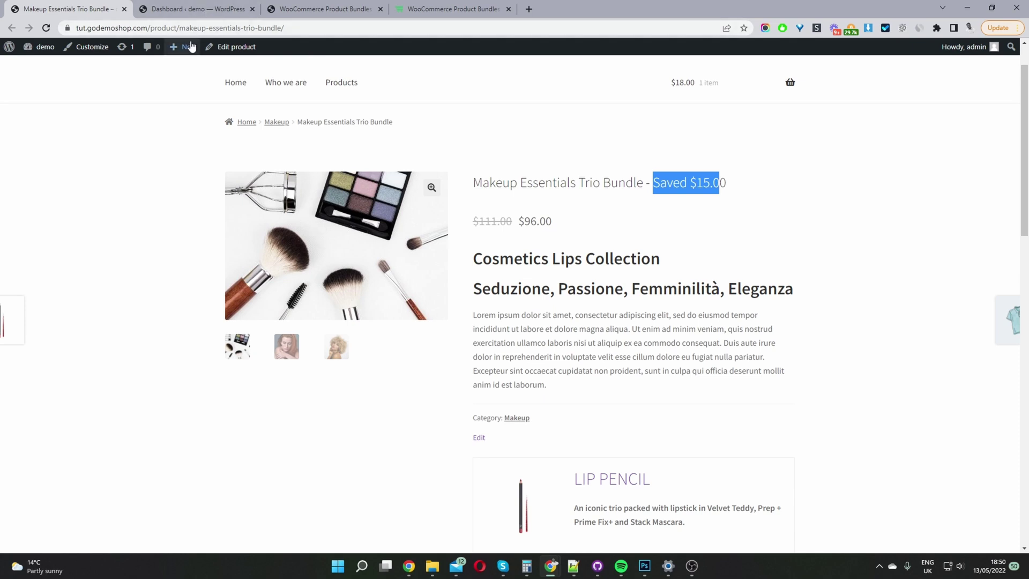
Review the two bundled items and open the Lip Pencil product page in a new browser tab
mouse_move(190, 52)
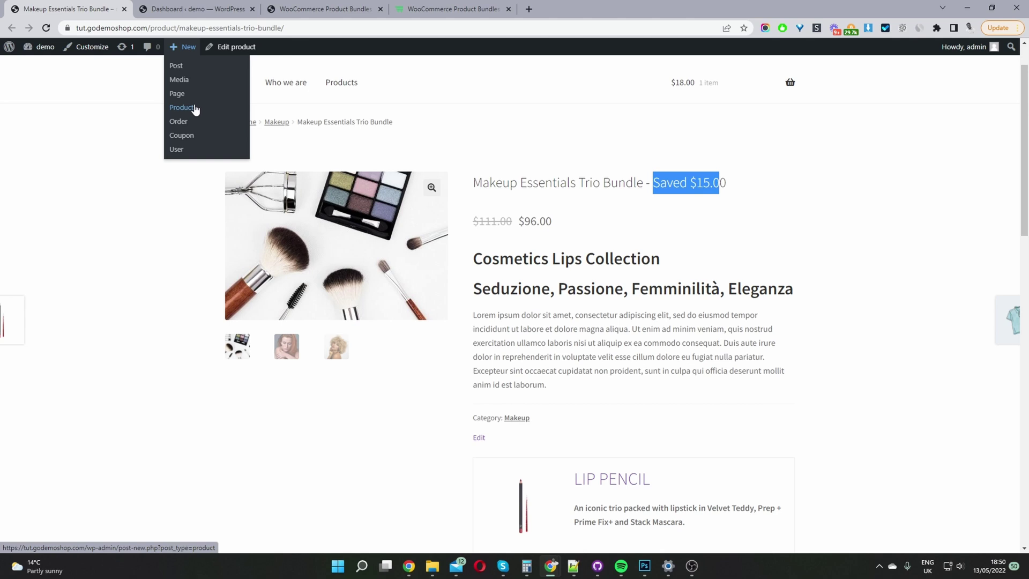
scroll(638, 248, down, 3)
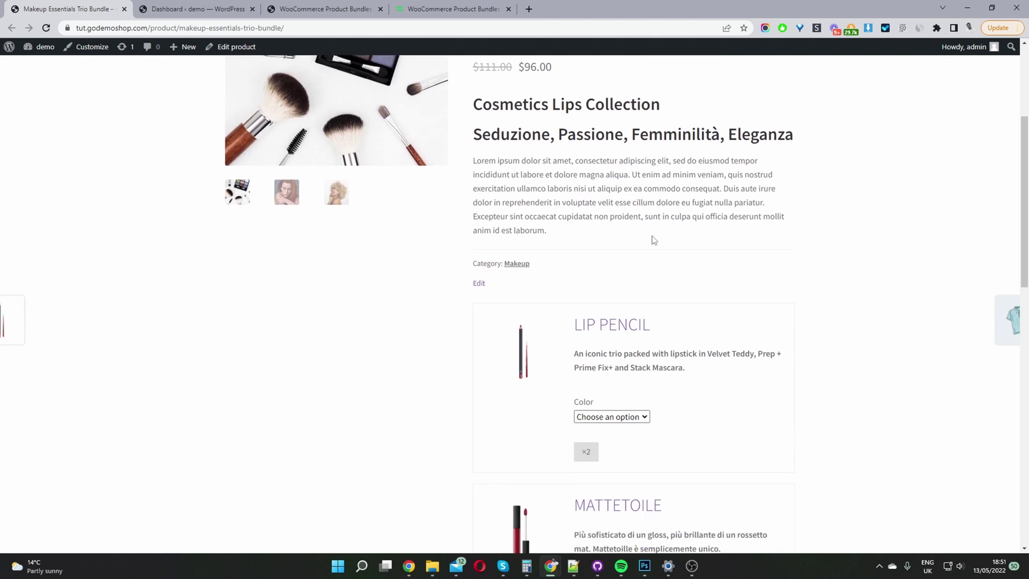
drag(570, 324, 676, 333)
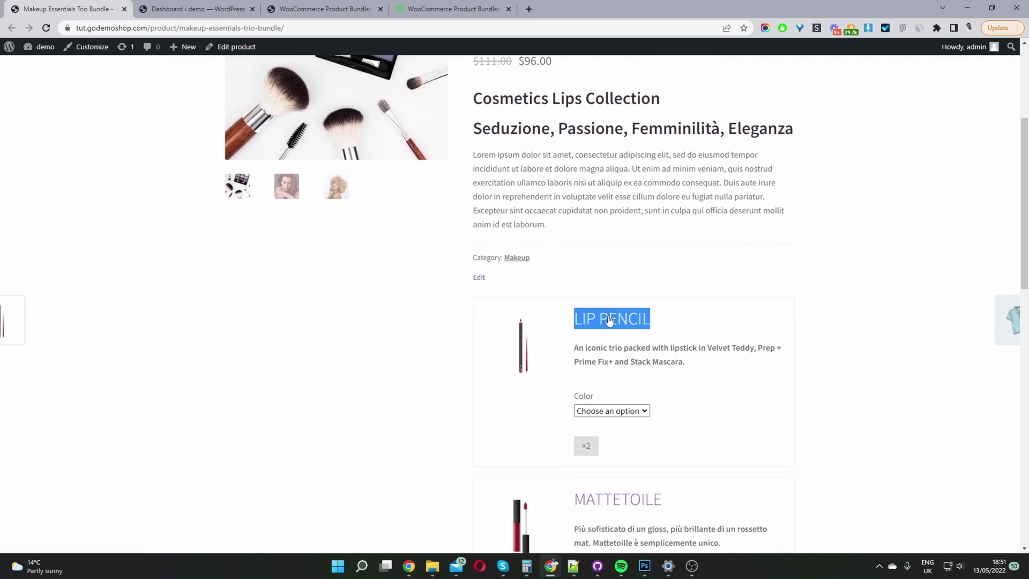
scroll(729, 418, down, 2)
drag(670, 394, 577, 392)
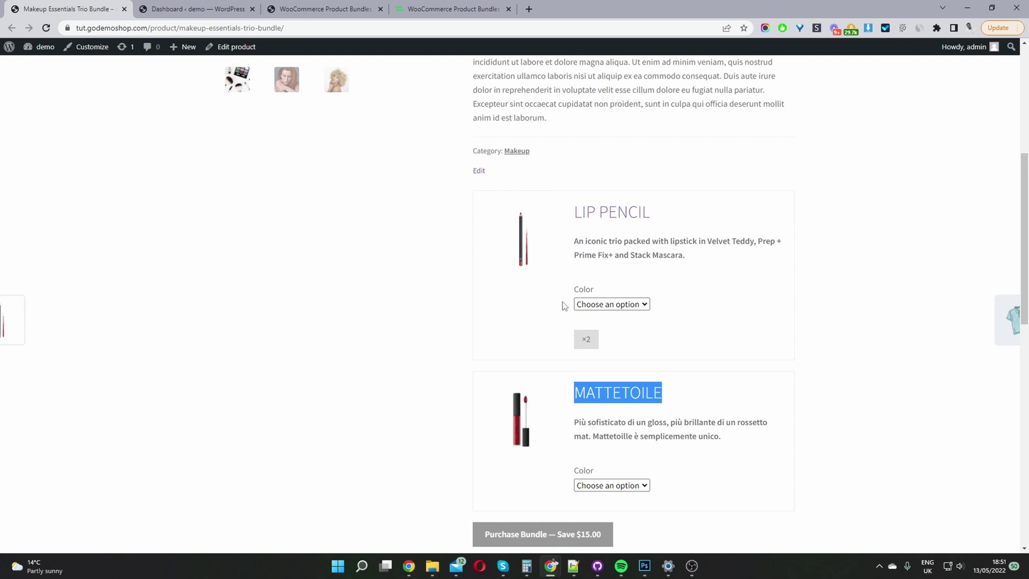
middle_click(585, 221)
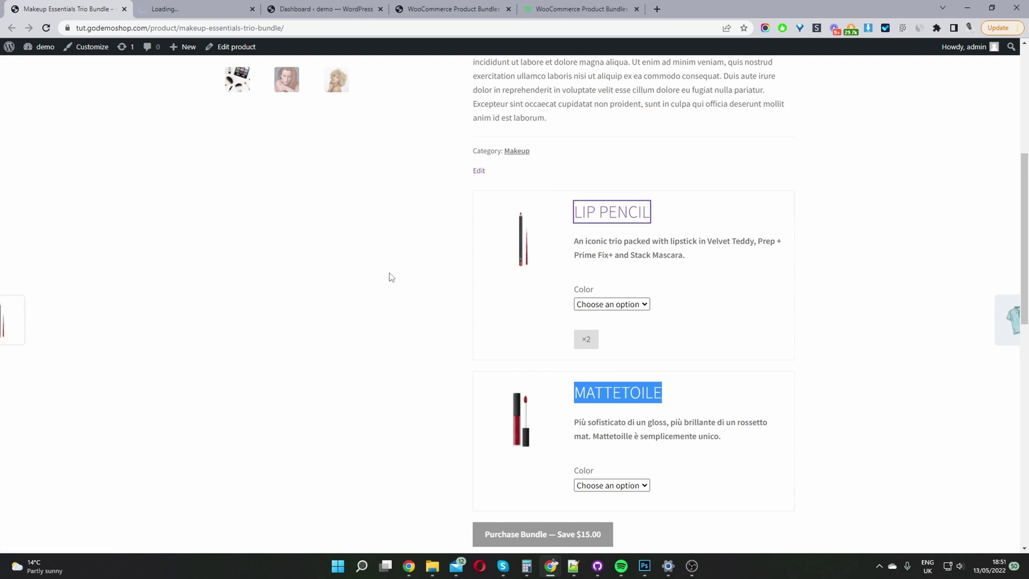
Open the Lip Pencil product for editing from its product page and check its title
key(ctrl+Tab)
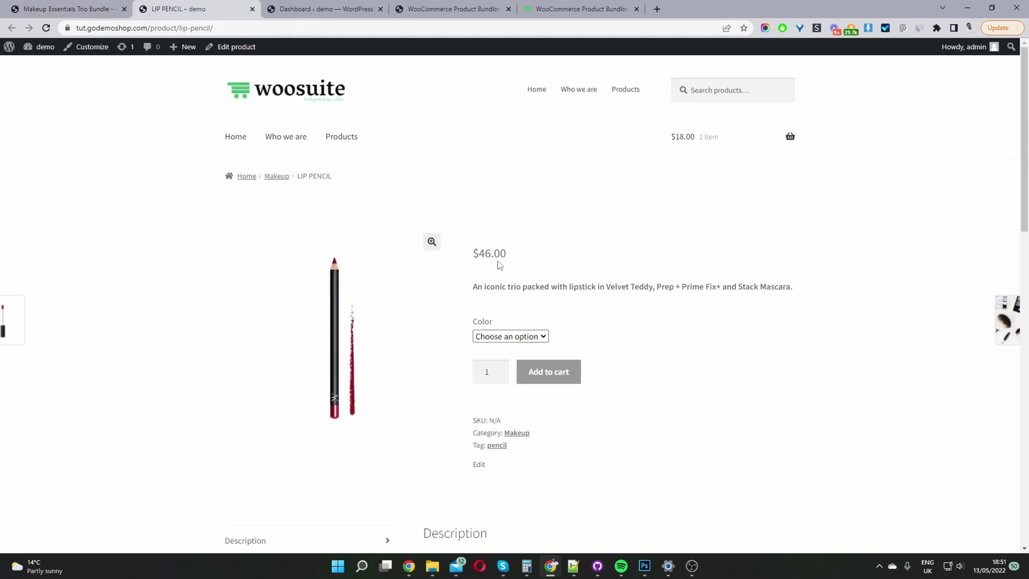
click(241, 48)
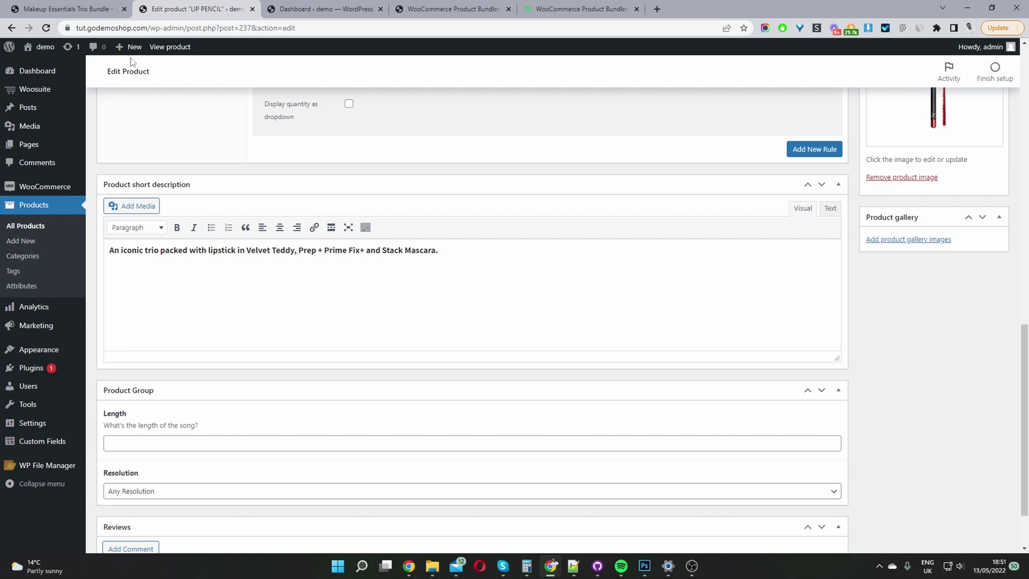
mouse_move(132, 54)
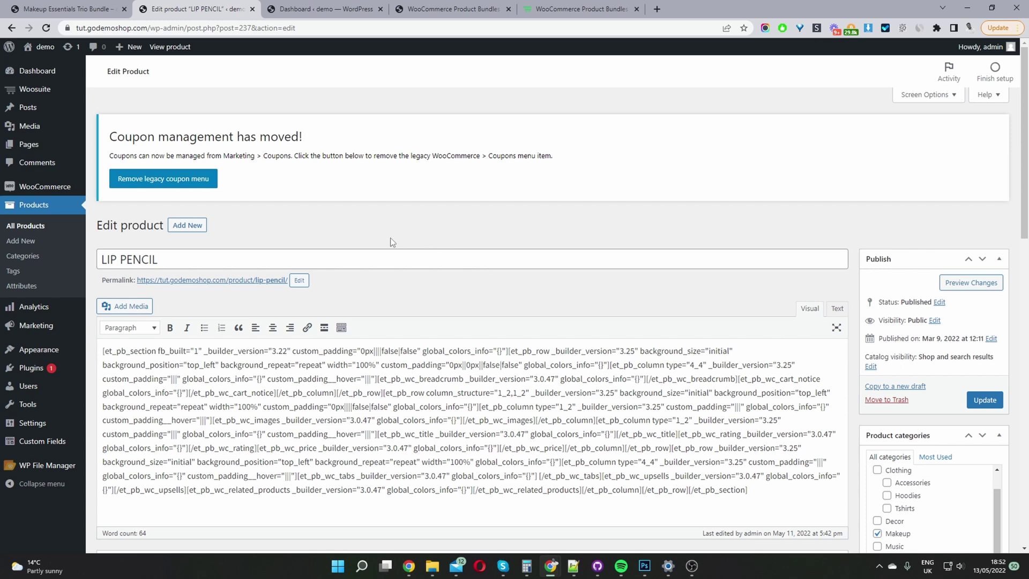
click(225, 252)
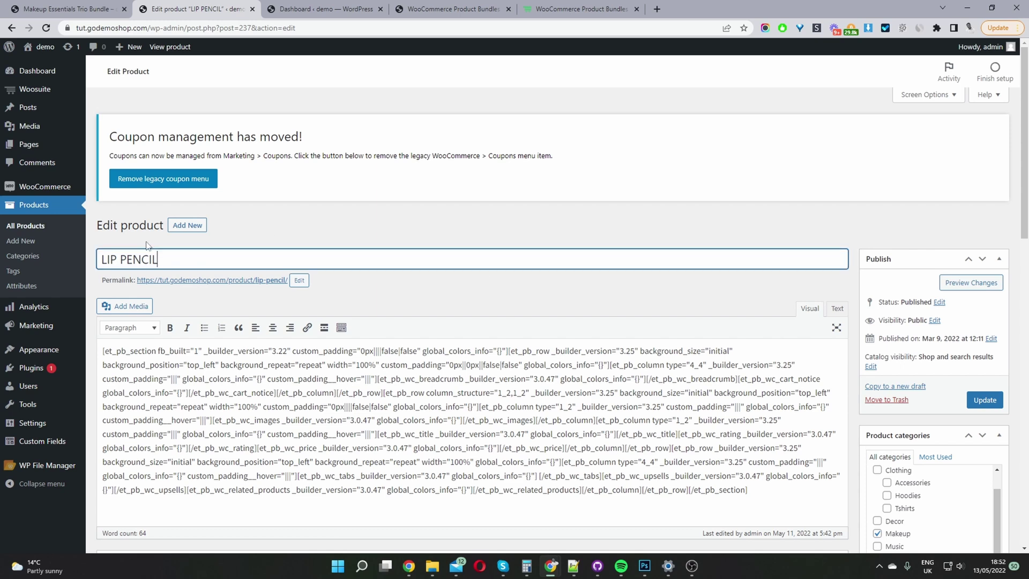
key(ctrl+a)
Review the product type choices in the Lip Pencil's product data, leaving it as Variable product
scroll(214, 292, down, 6)
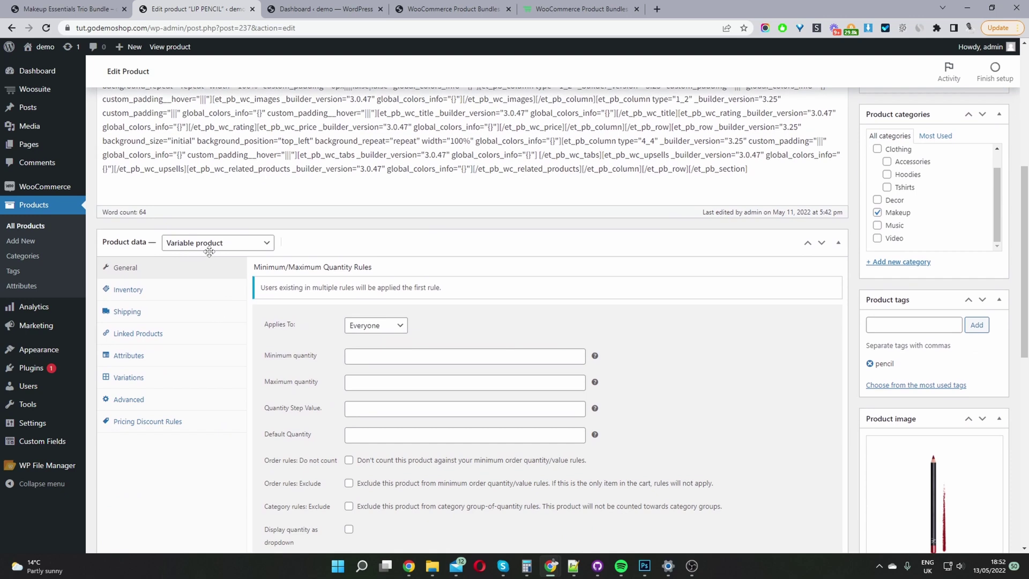
click(209, 252)
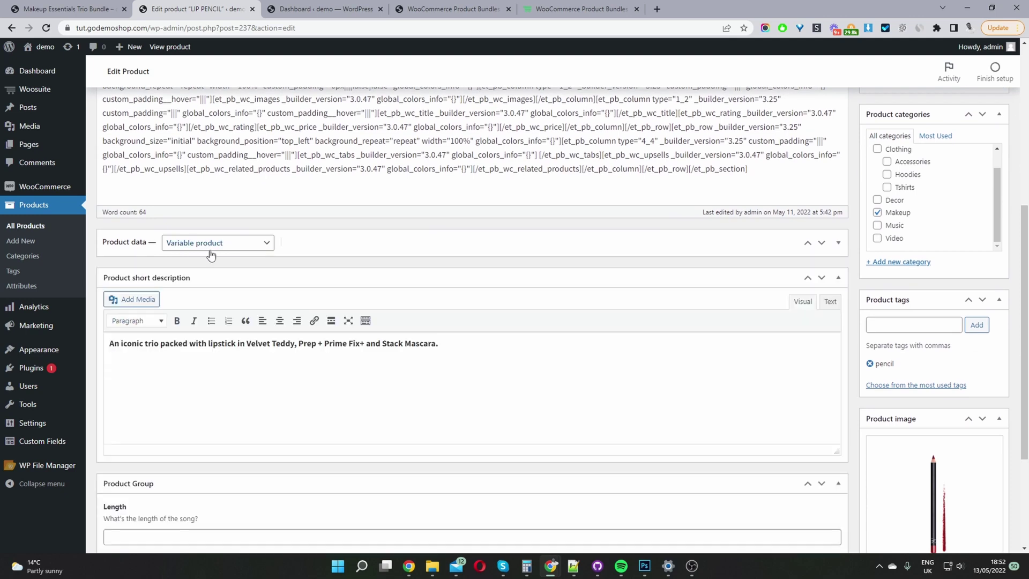
click(210, 247)
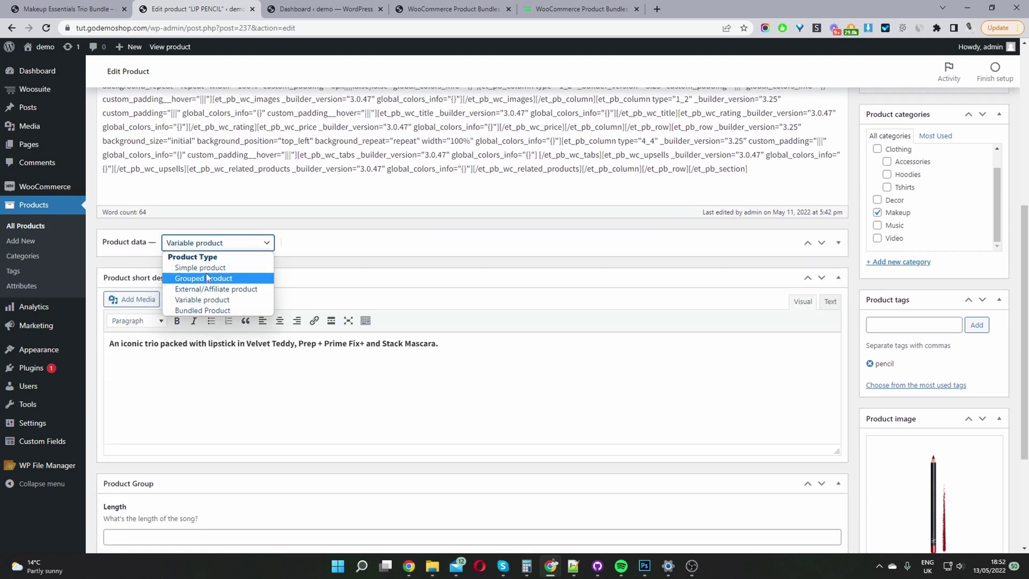
click(329, 249)
click(330, 250)
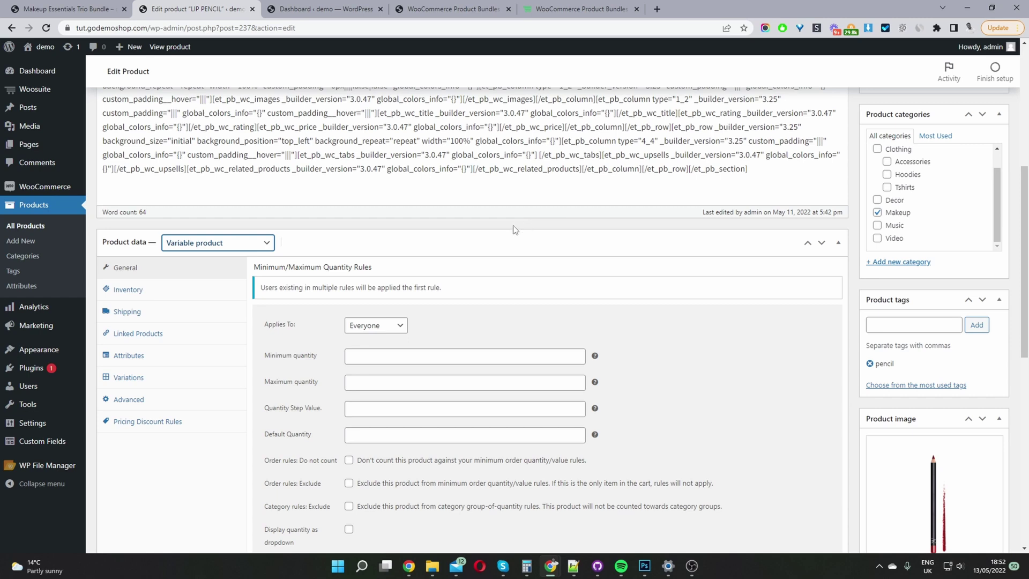
Review the Lip Pencil's title and long description in the product editor
scroll(515, 225, up, 5)
triple_click(208, 201)
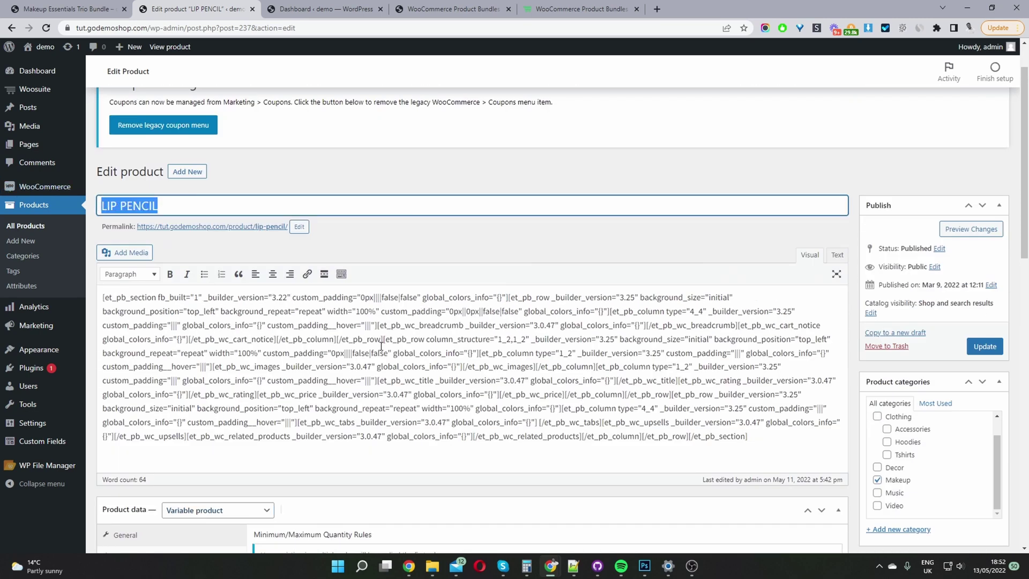
scroll(670, 262, down, 4)
scroll(670, 262, up, 2)
drag(609, 273, 229, 215)
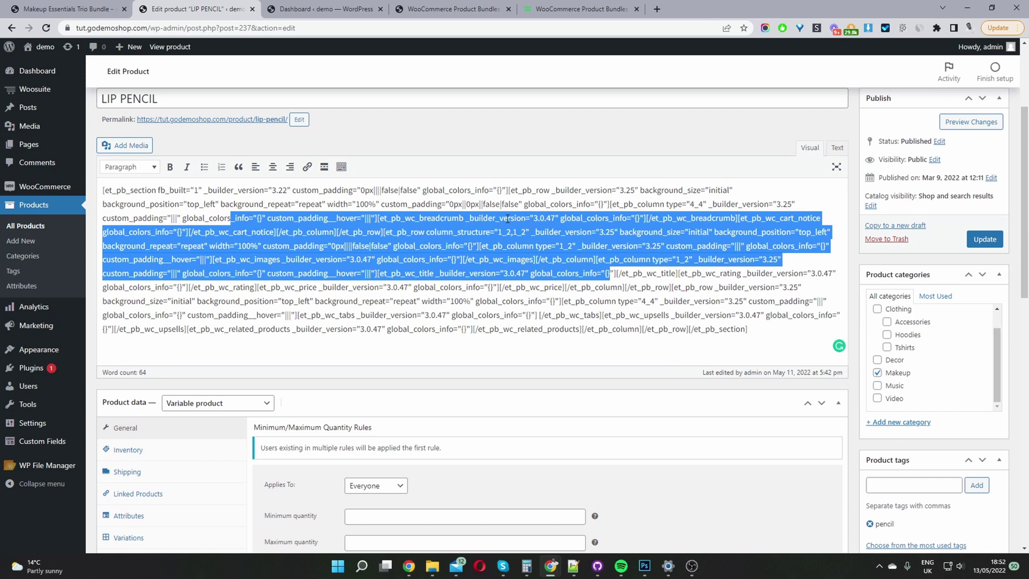
scroll(479, 327, down, 3)
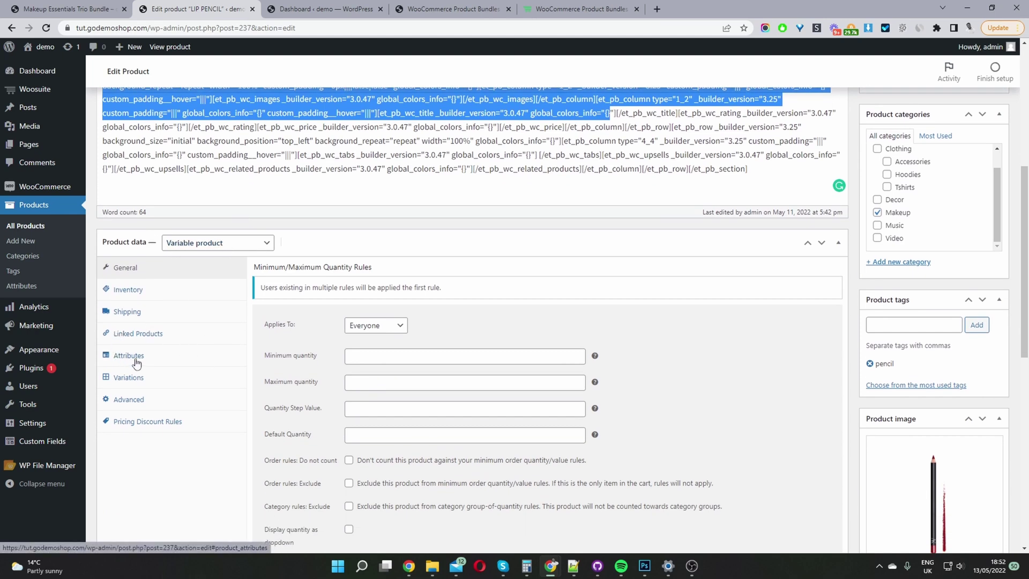
Examine the Lip Pencil's attributes, variations and variation actions, and expand the Red variation to check its regular price
click(159, 363)
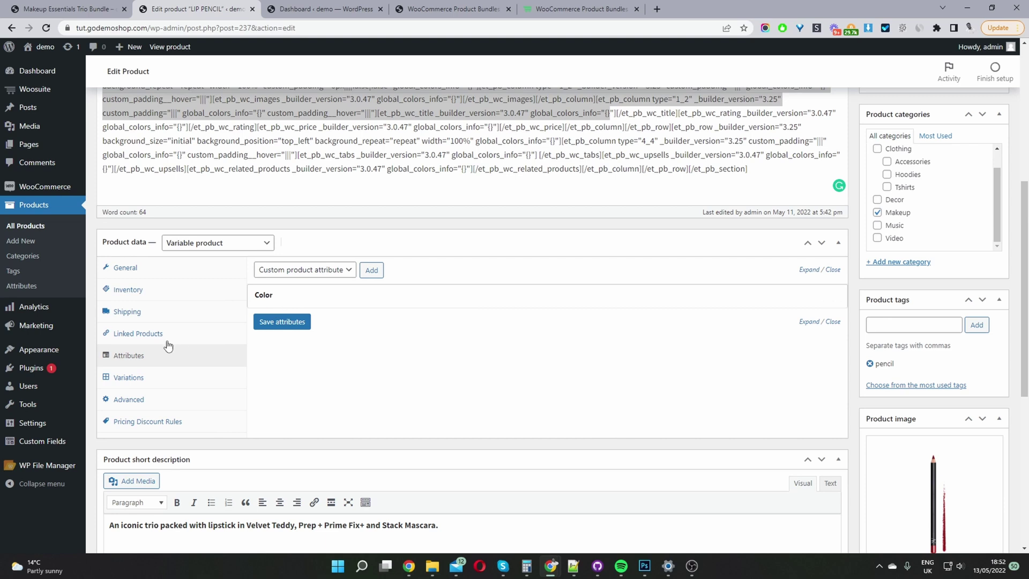
click(135, 376)
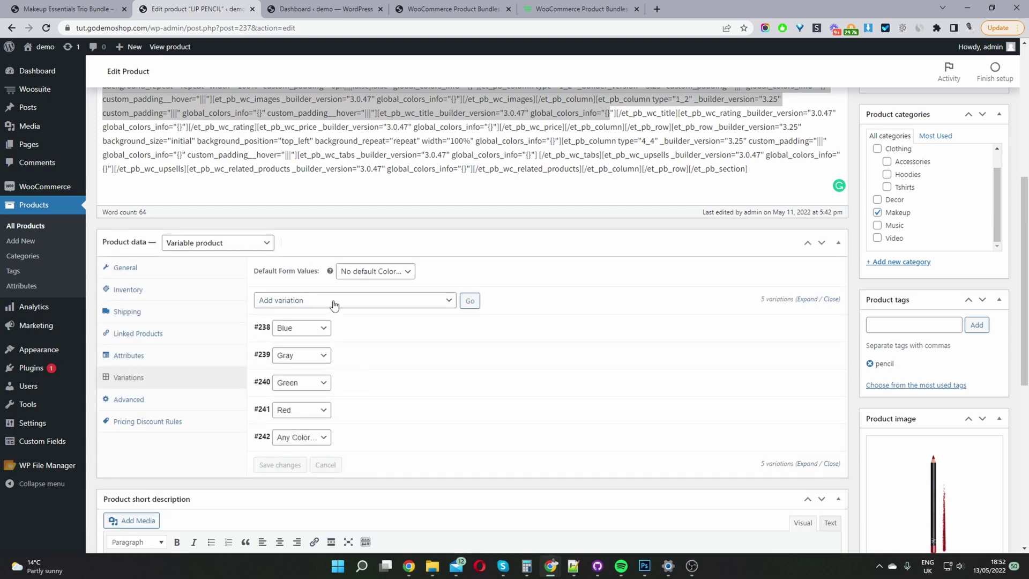
click(368, 300)
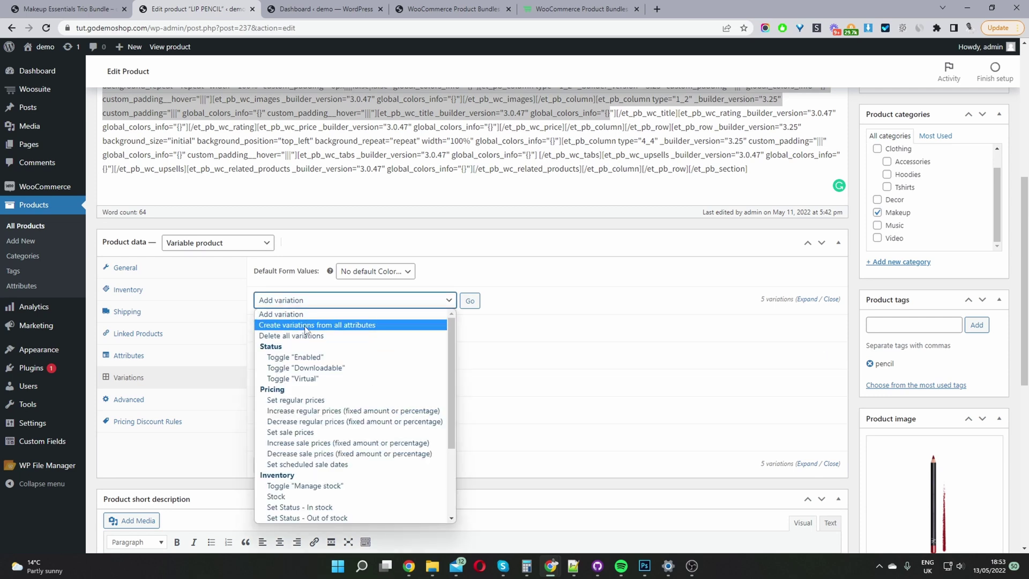
click(590, 413)
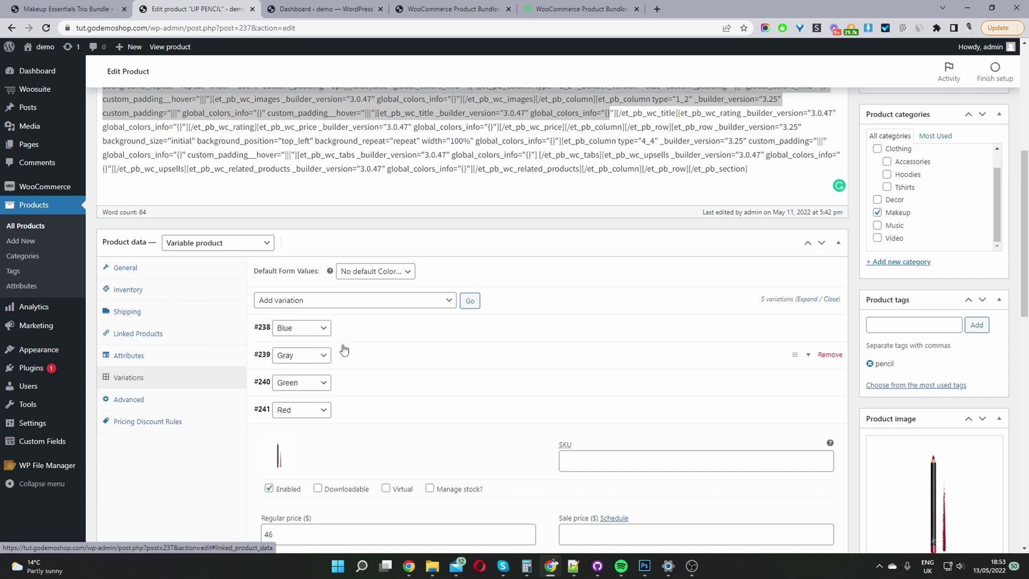
scroll(357, 360, down, 1)
drag(296, 475, 240, 470)
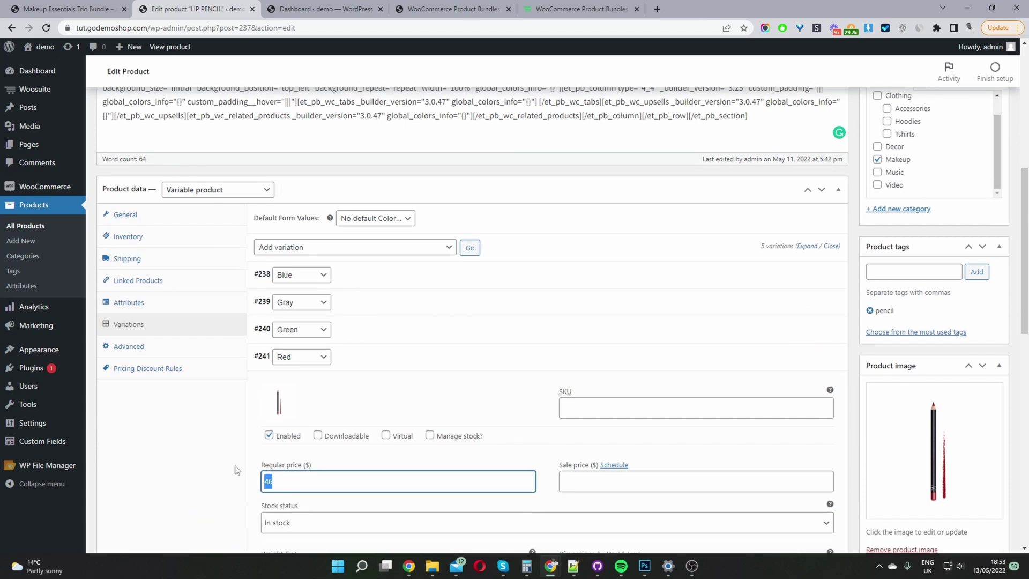
scroll(902, 363, down, 2)
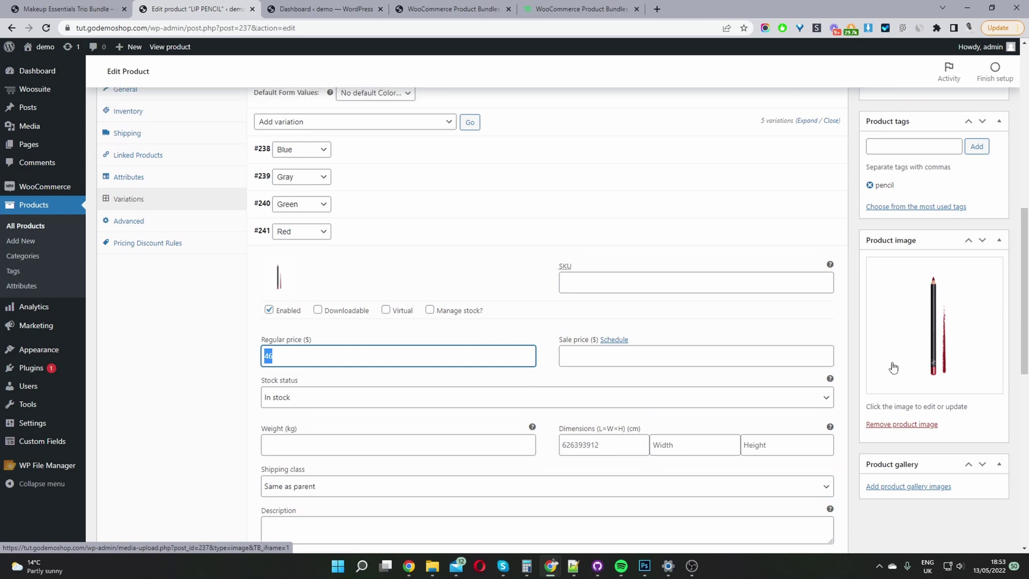
Return to the Makeup Essentials Trio Bundle page, open the product for editing and check its title
scroll(900, 370, up, 8)
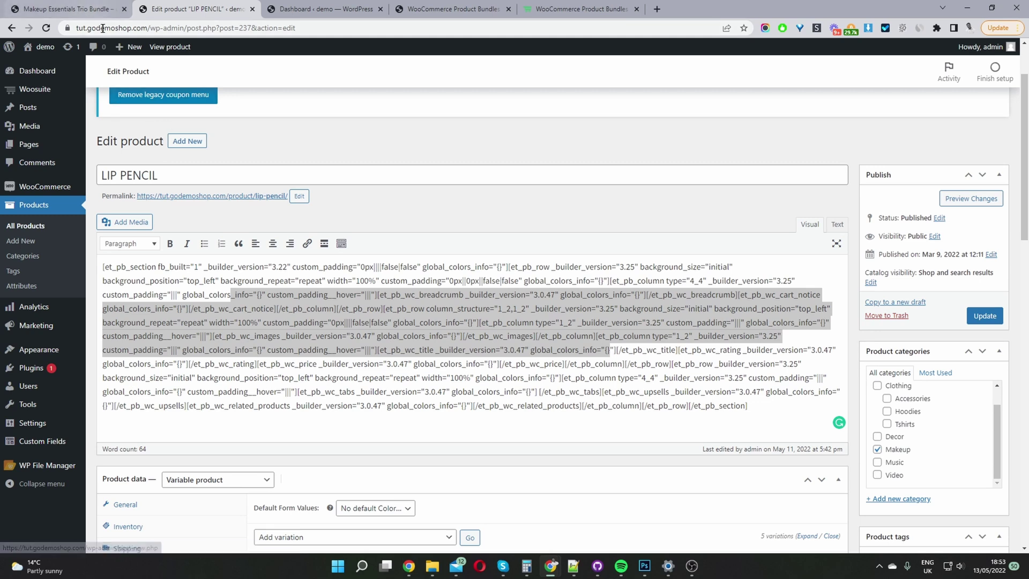
mouse_move(124, 47)
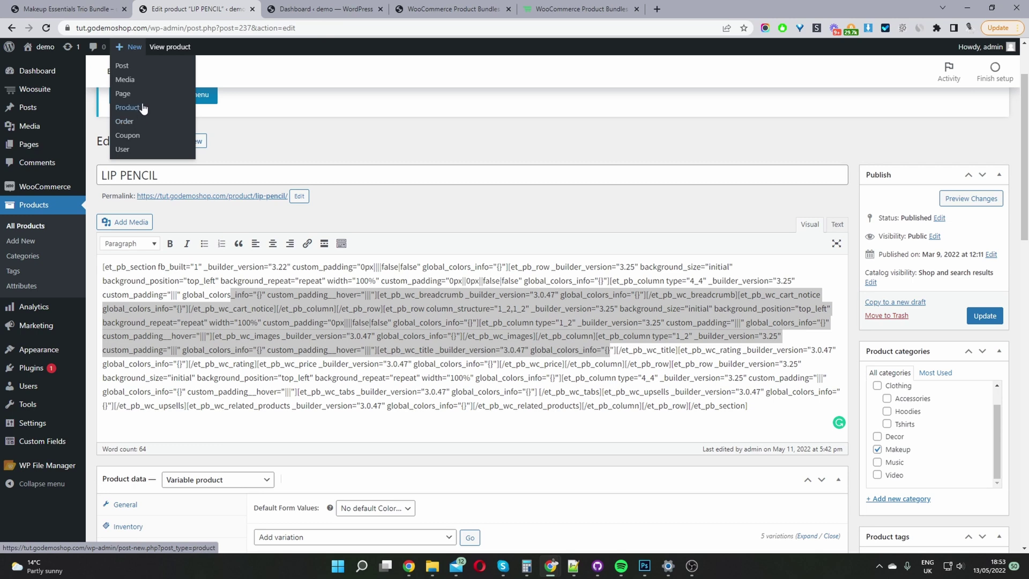
click(76, 10)
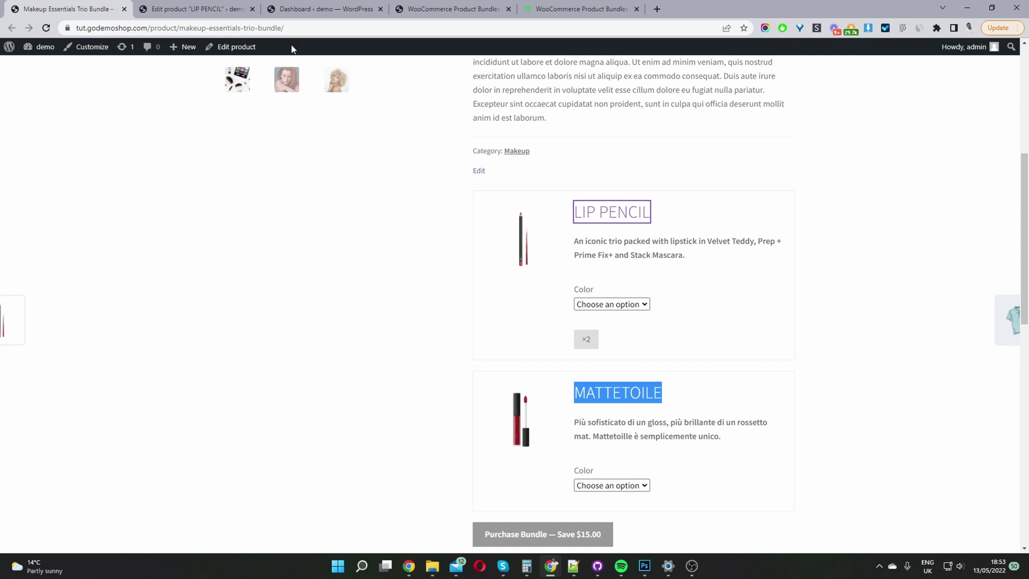
scroll(254, 127, up, 3)
click(232, 46)
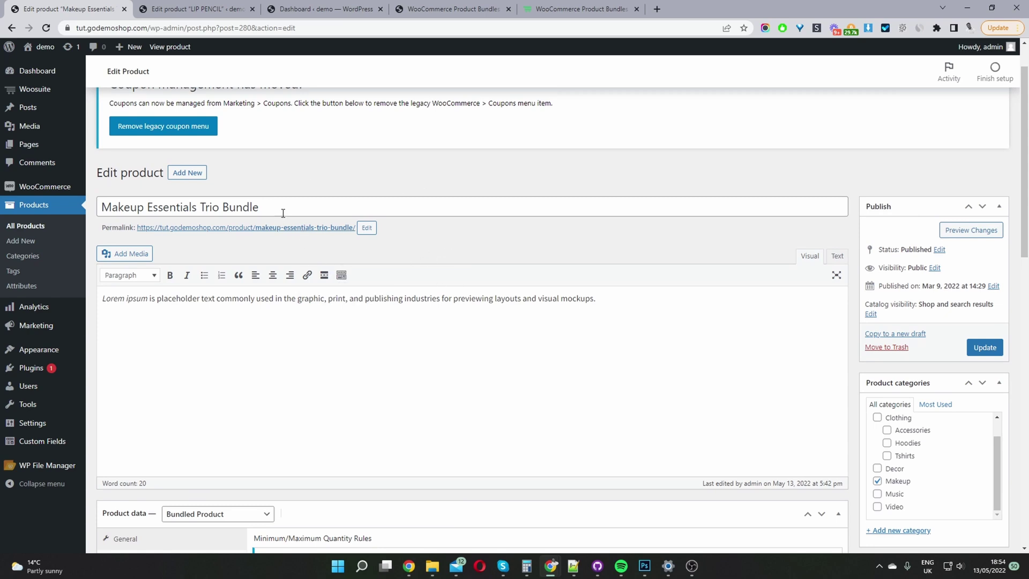
triple_click(197, 205)
click(201, 209)
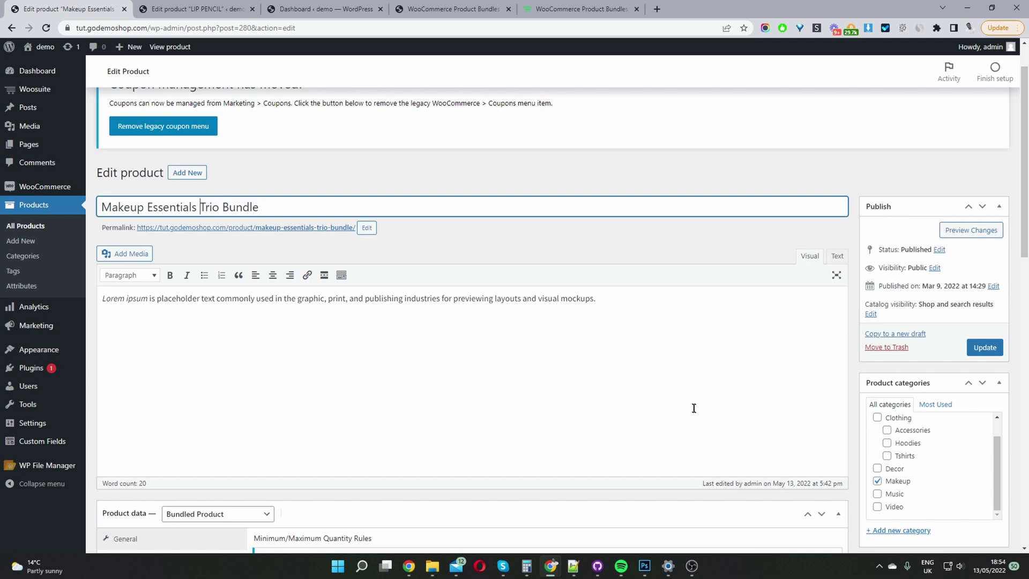
Choose Bundled Product as the product type and Above the Fold as the template in the Bundled Products settings
scroll(973, 384, down, 3)
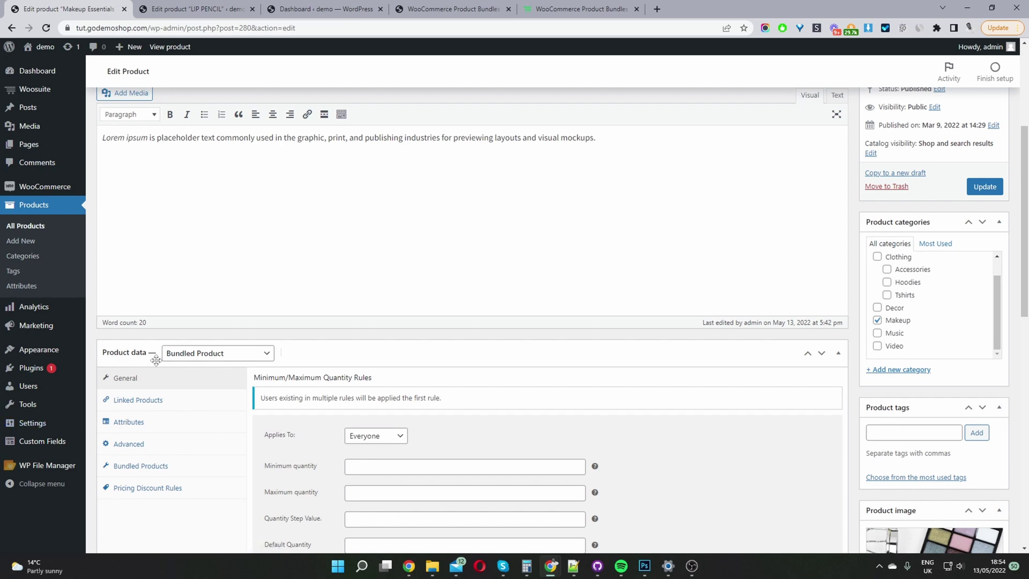
click(192, 353)
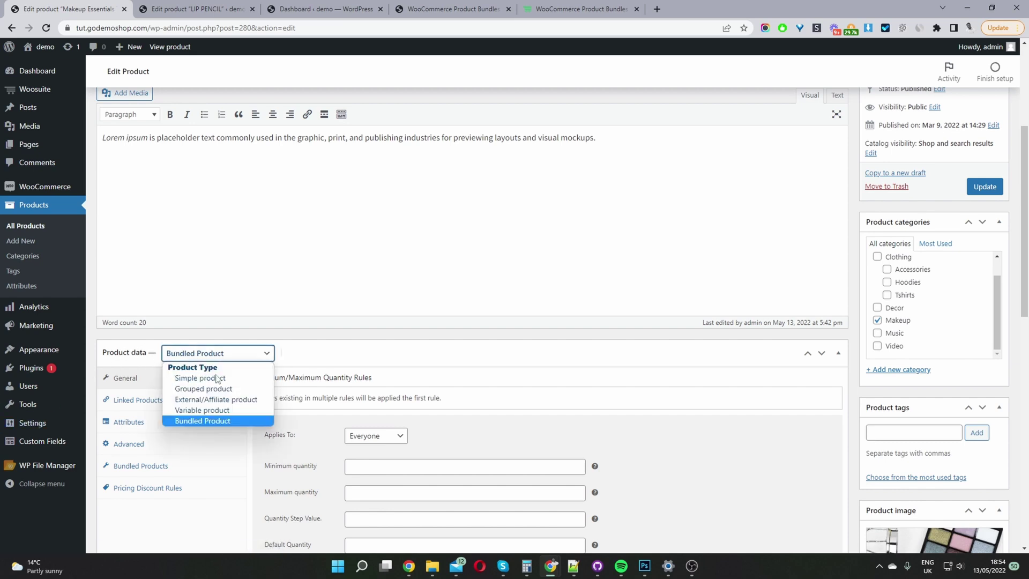
click(210, 420)
scroll(210, 422, down, 3)
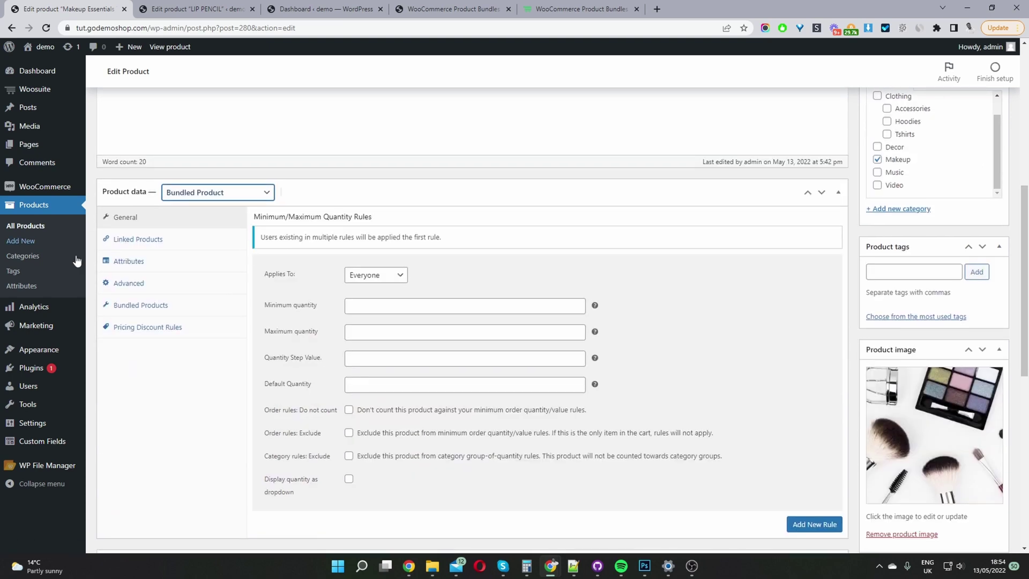
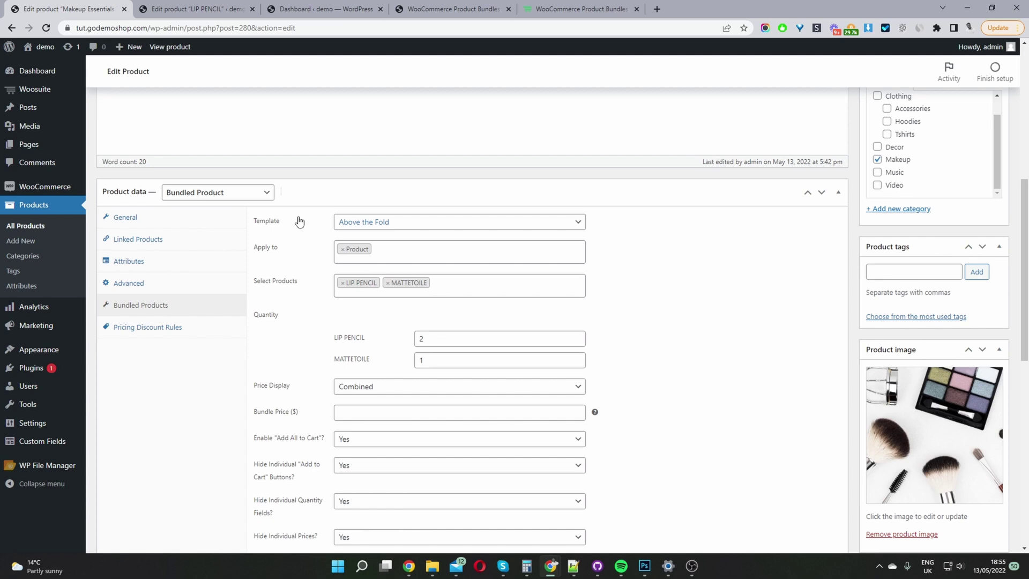
click(367, 223)
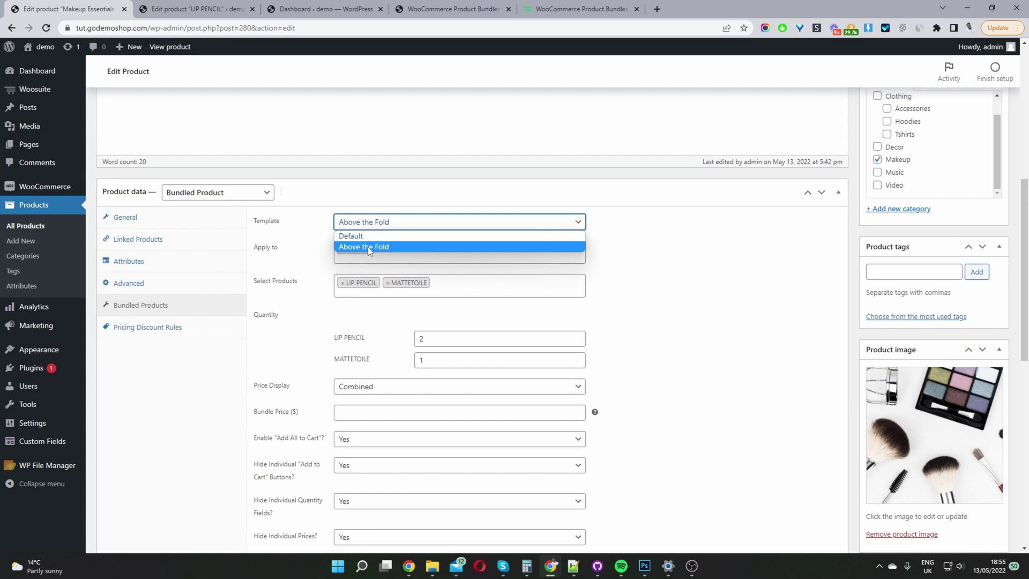
click(368, 247)
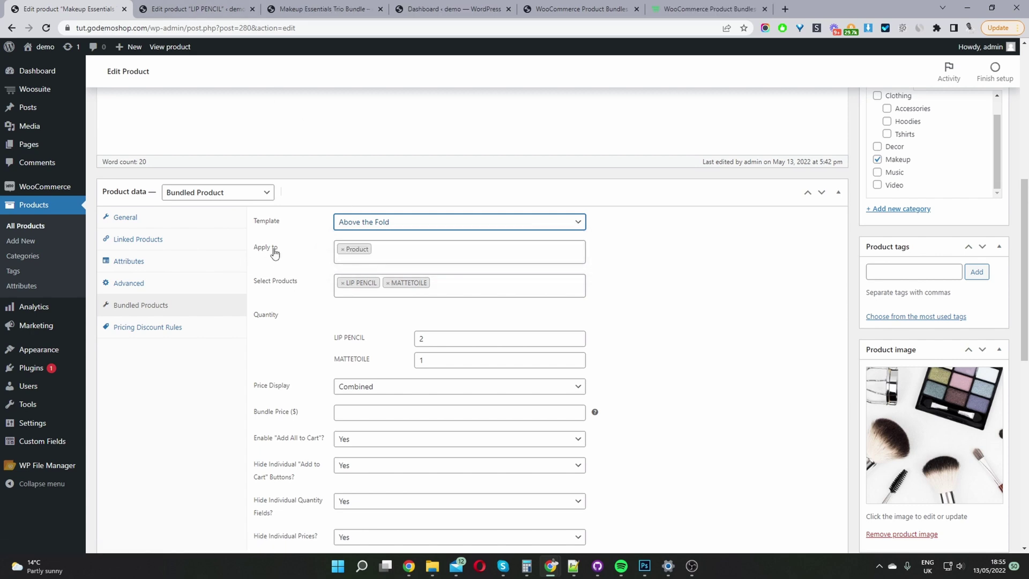
Try applying the bundle to Product Category with Accessories selected, and remove Product Category from Apply to
click(406, 249)
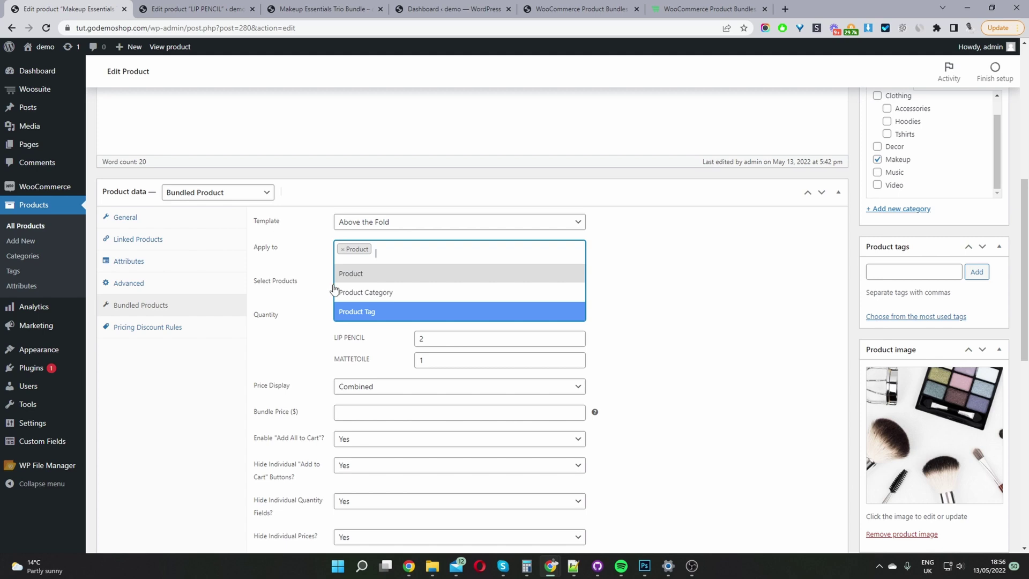
click(394, 294)
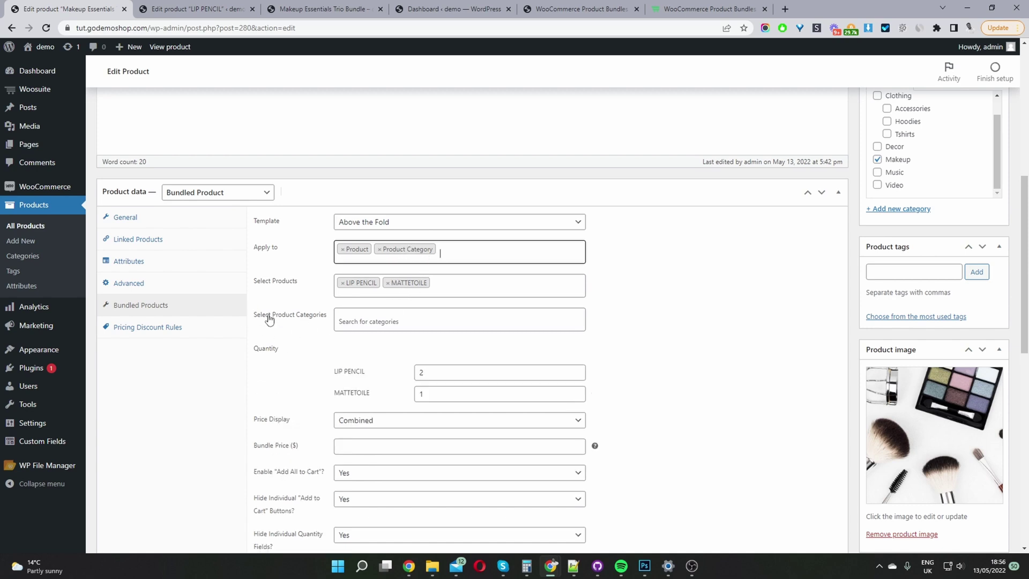
click(368, 320)
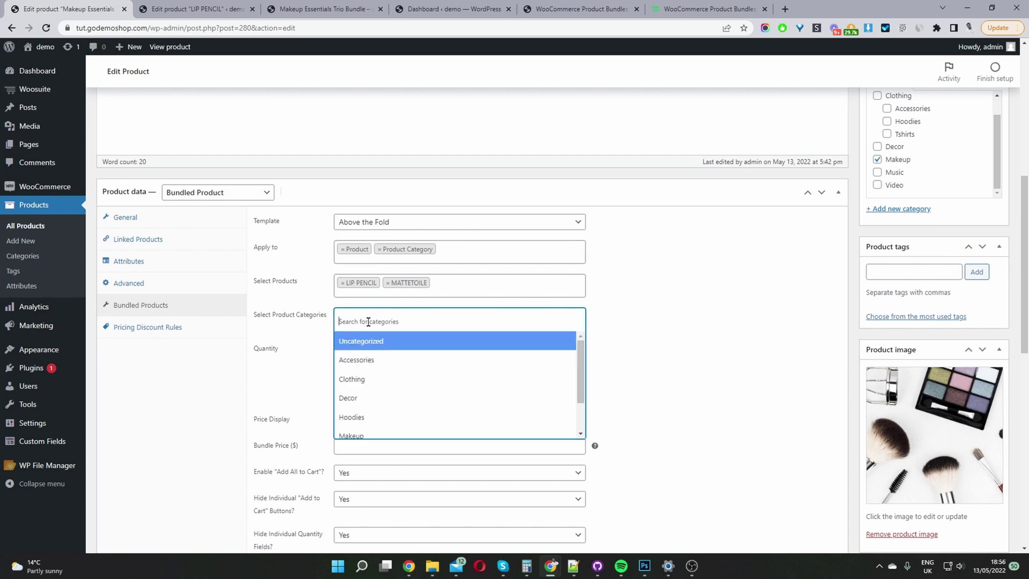
click(384, 368)
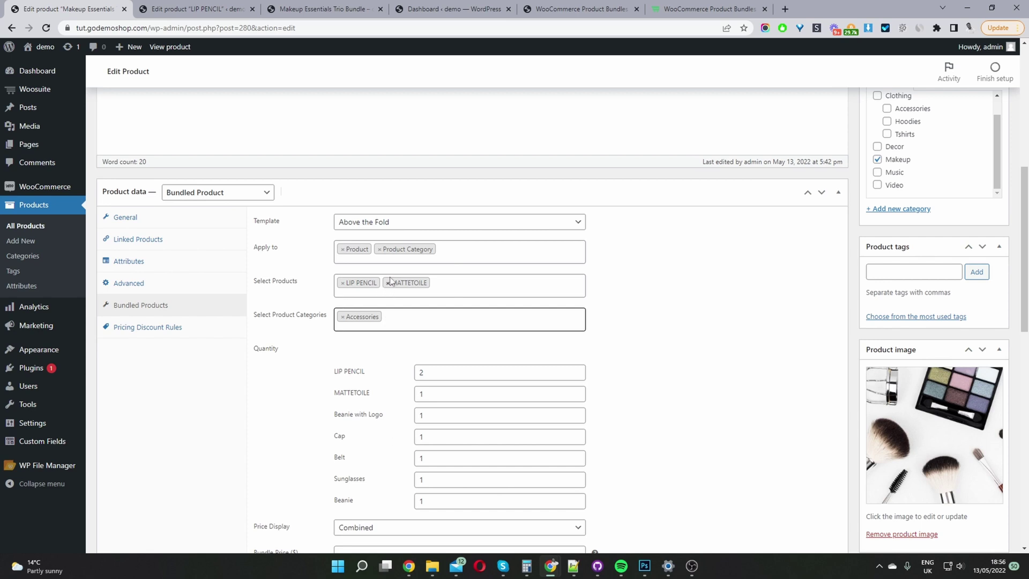
click(379, 249)
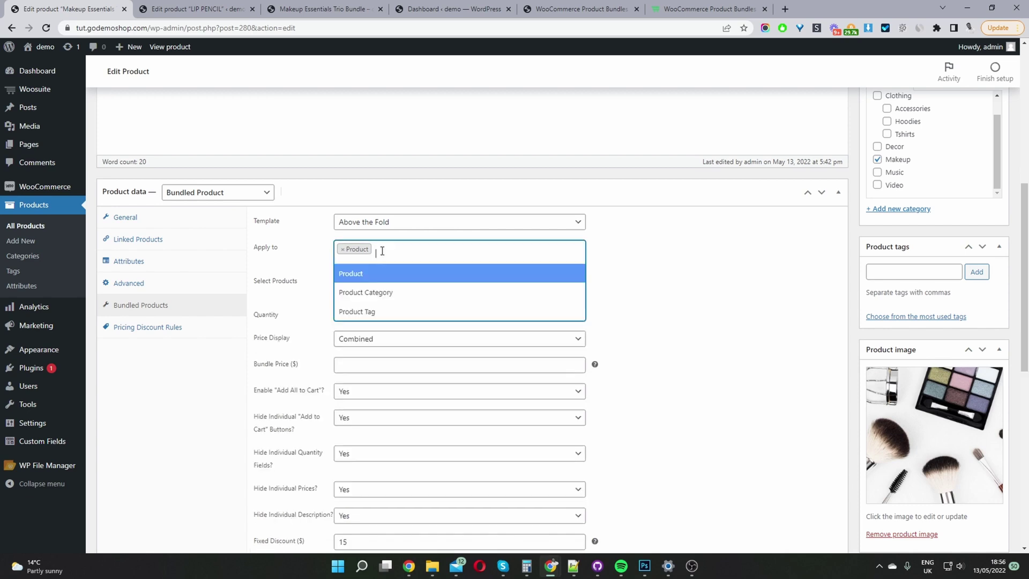
click(671, 270)
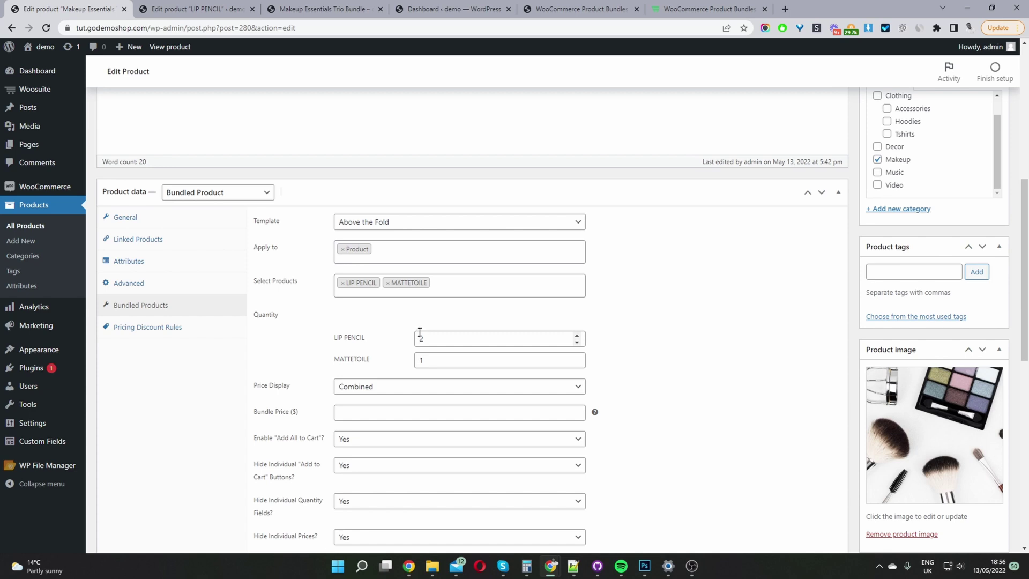
Search for Belt and add it to the bundle's selected products
click(450, 285)
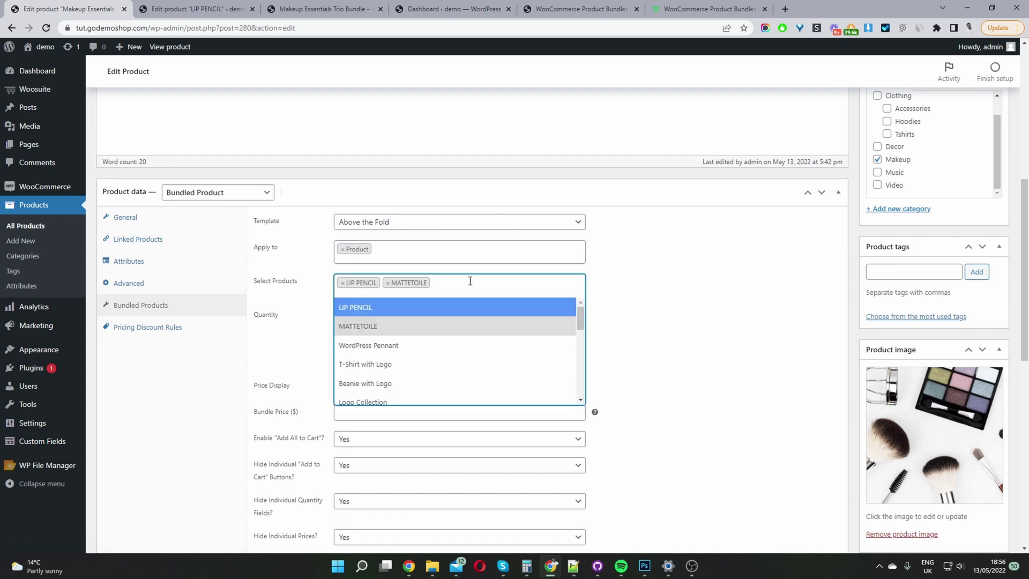
text(bel)
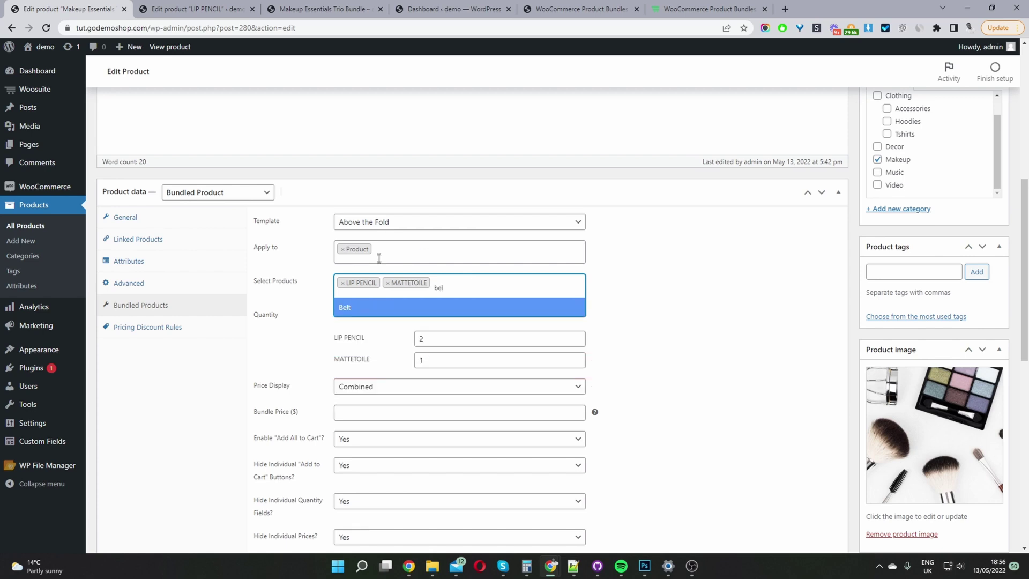
click(362, 310)
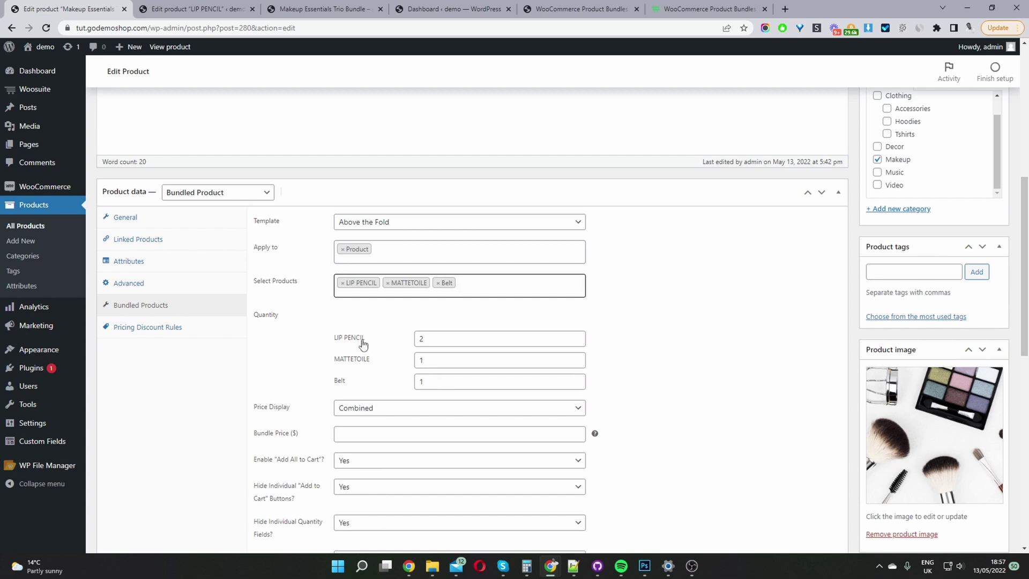
Compare the Lip Pencil quantity setting with the quantity shown on the Makeup Essentials Trio Bundle's storefront page
drag(437, 339, 411, 339)
click(292, 9)
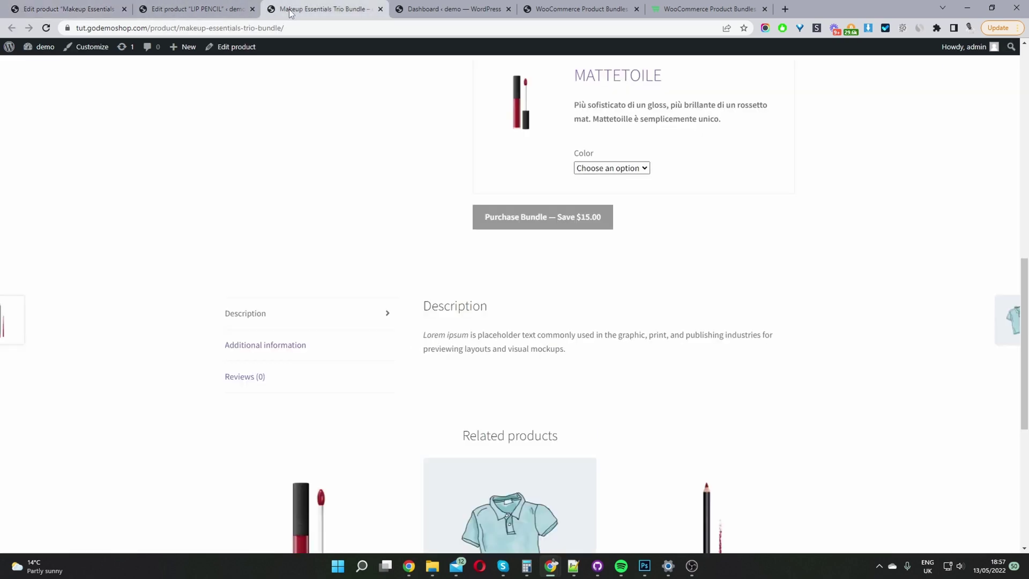
scroll(513, 282, up, 5)
double_click(595, 346)
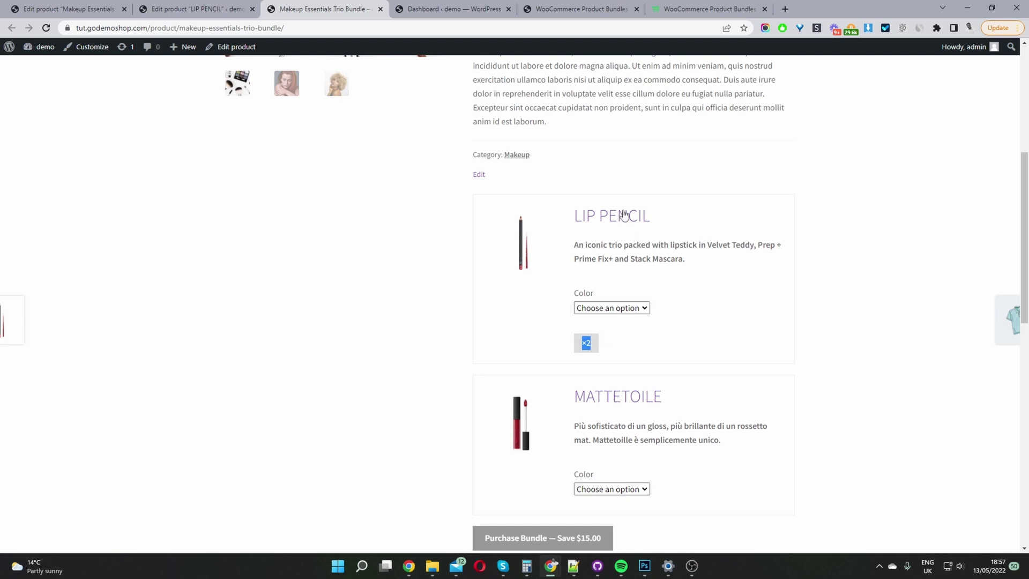
click(183, 12)
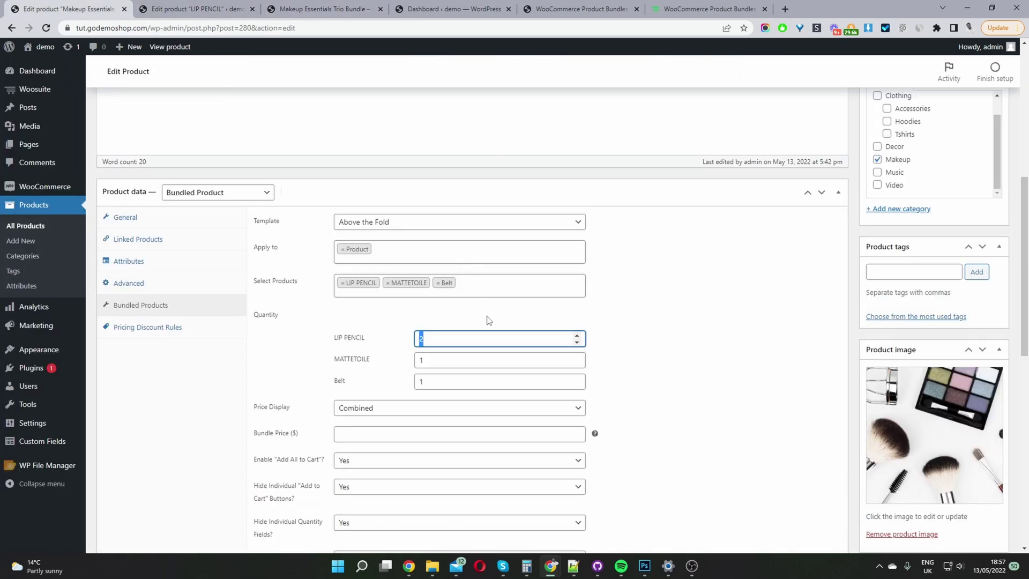
Remove Belt from the bundle's selected products
click(437, 283)
click(656, 325)
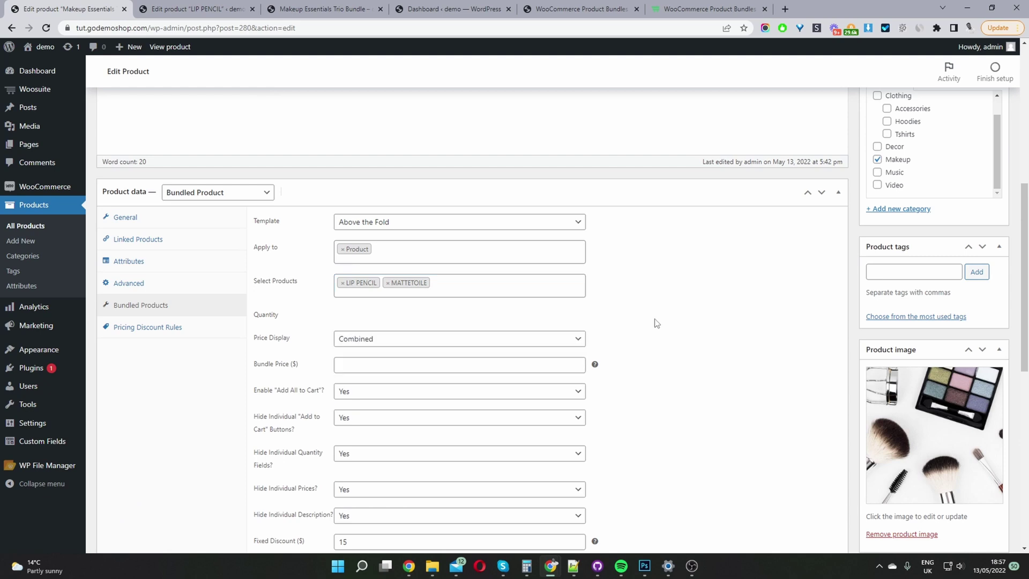
click(431, 359)
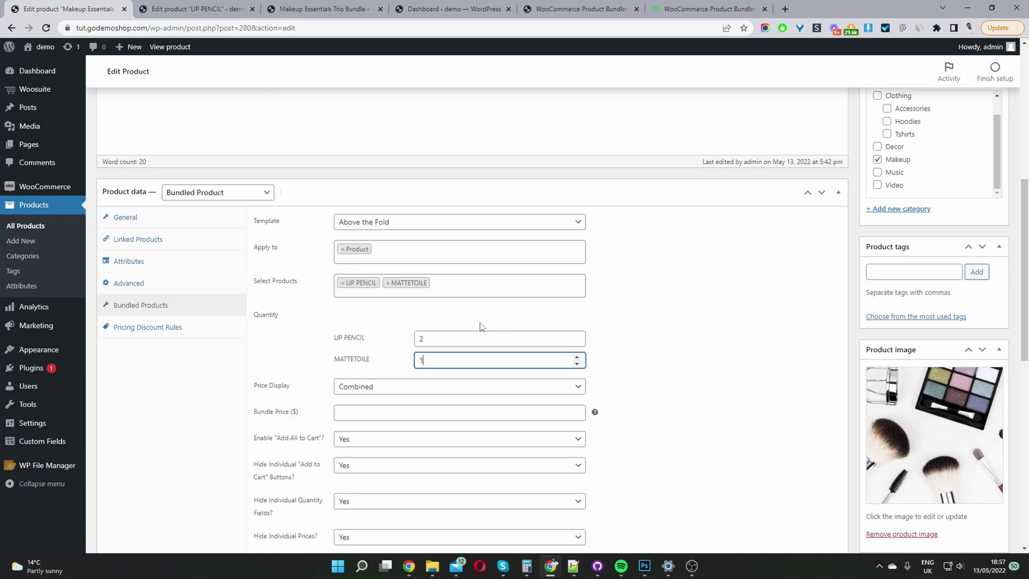
Set the bundle's Price Display to Custom and enter a Bundle Price of 45
click(340, 392)
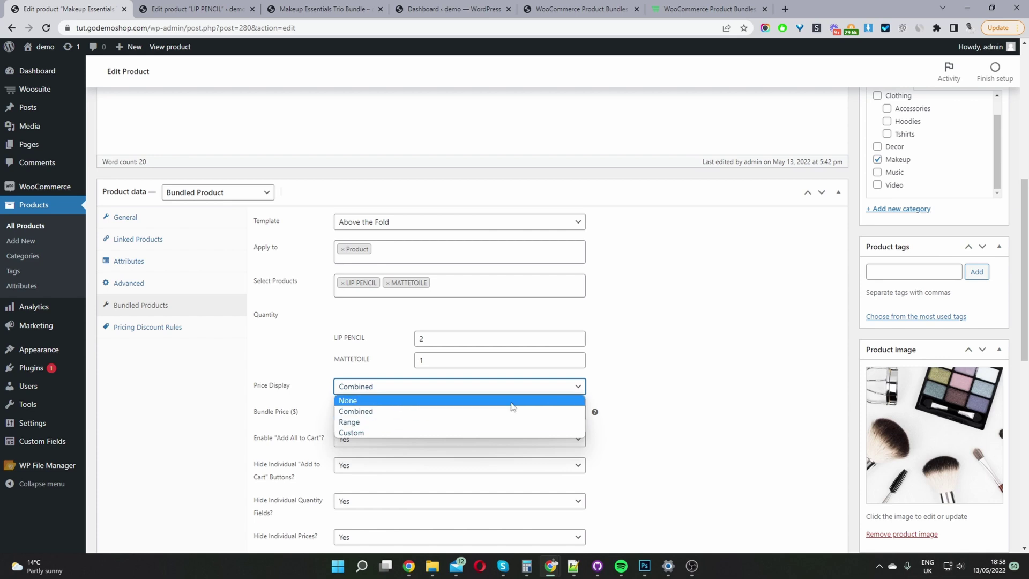
click(385, 432)
drag(300, 413, 256, 413)
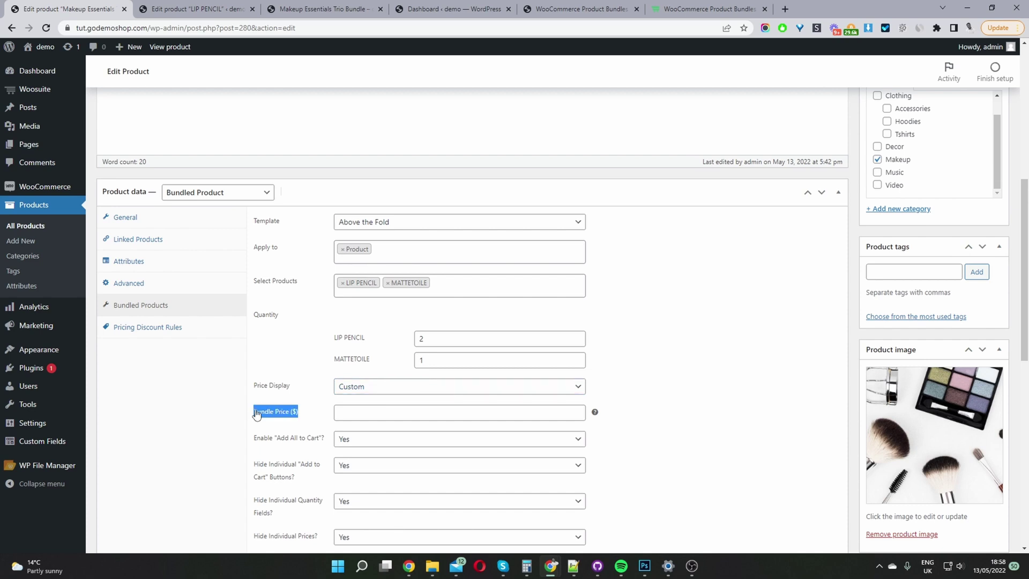
click(376, 416)
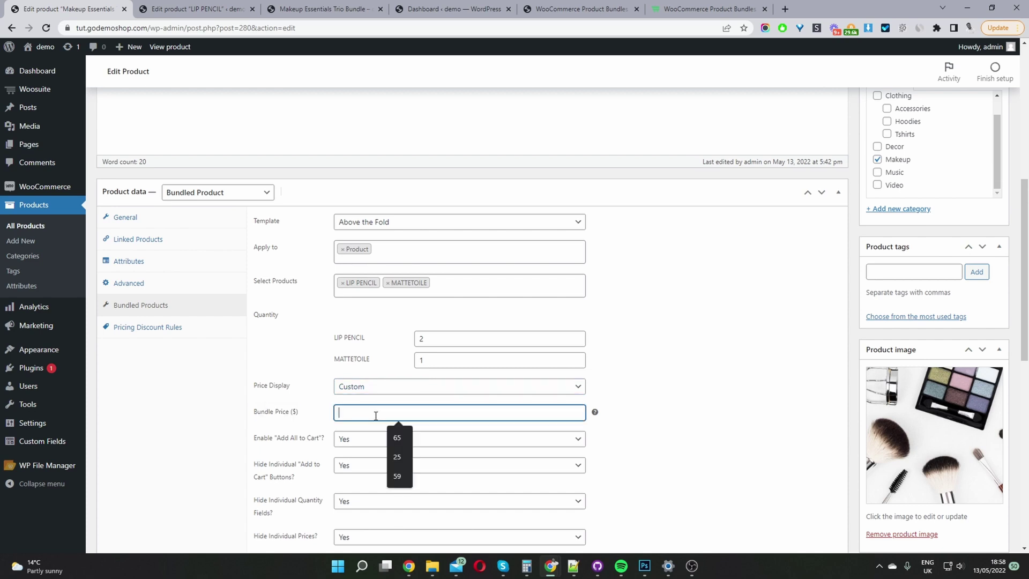
text(45)
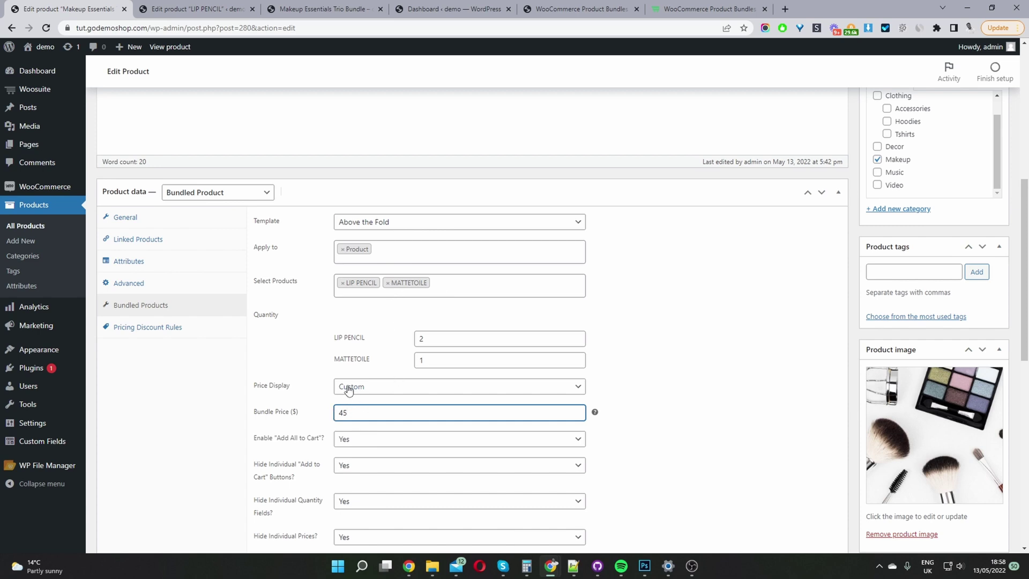
drag(367, 415, 312, 407)
Set Price Display back to Combined, clear the Bundle Price and check the available price display options
click(391, 391)
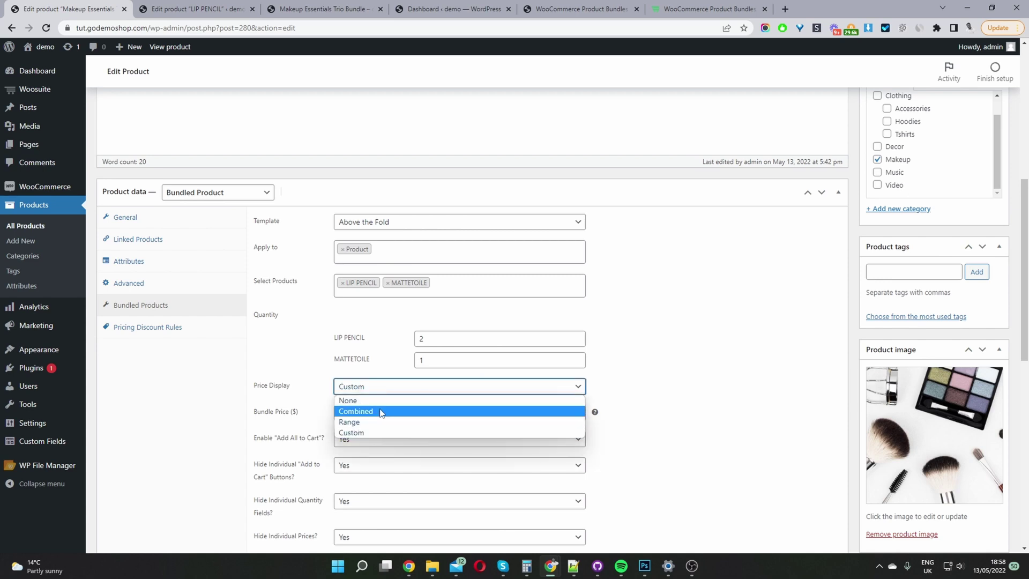
click(381, 412)
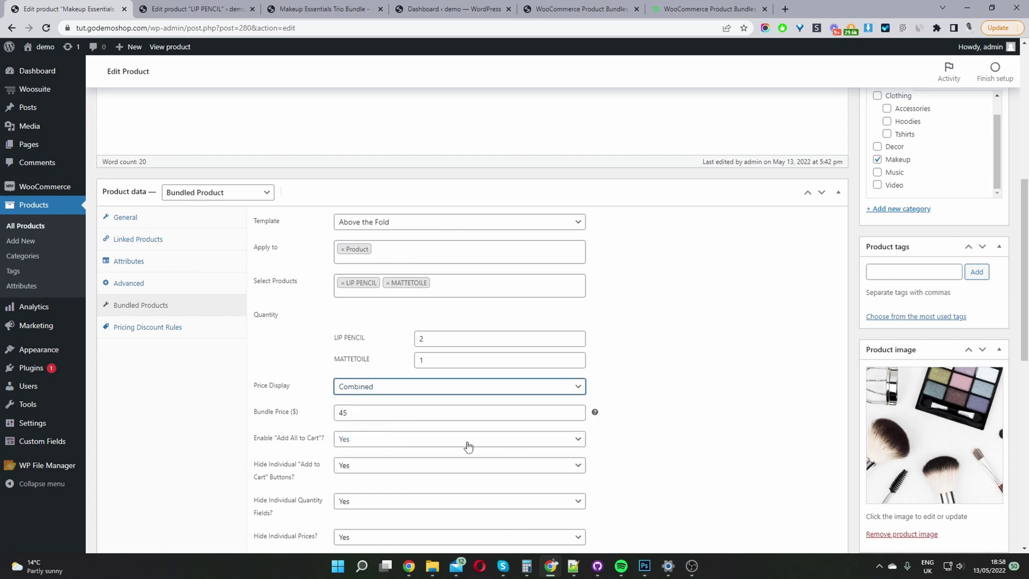
click(363, 410)
key(BackSpace)
key(BackSpace)
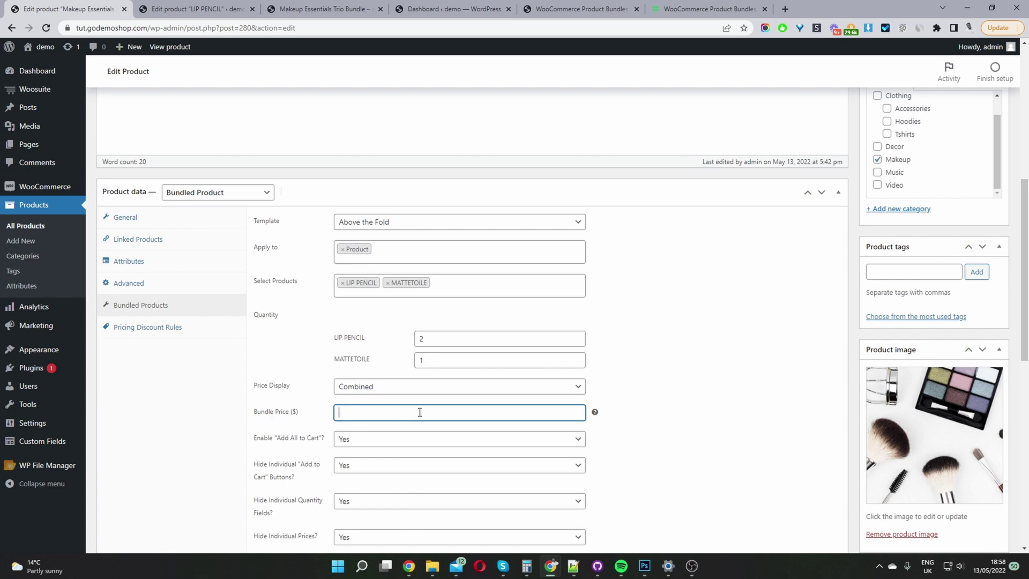
drag(300, 412, 255, 414)
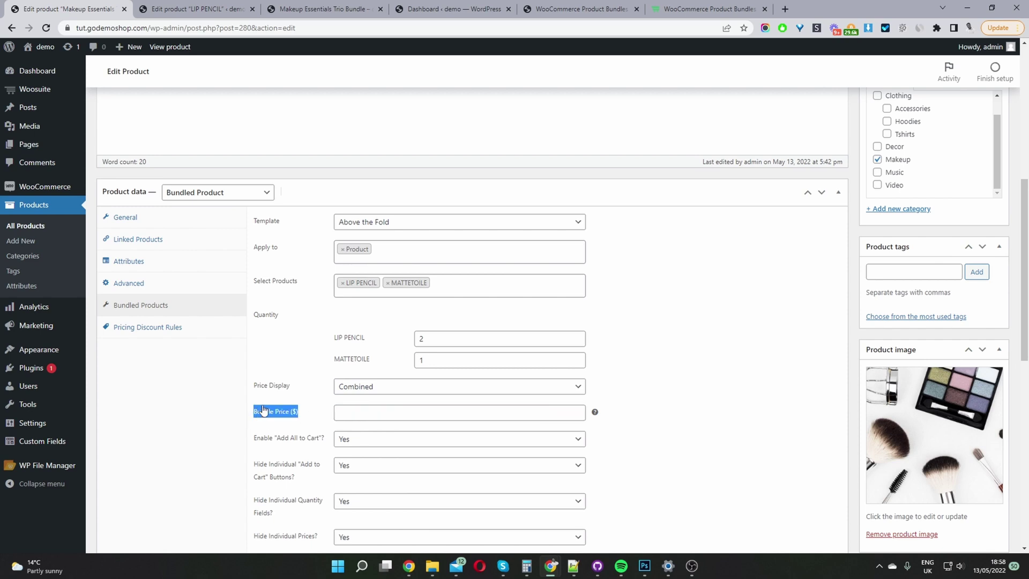
click(373, 389)
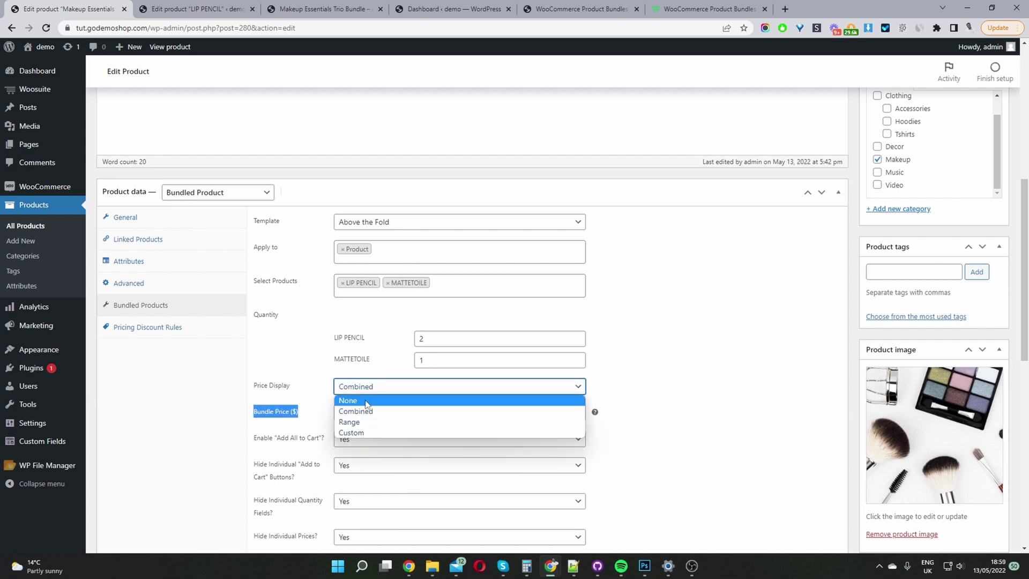
key(shift+Tab)
Check the Enable "Add All to Cart" options and set Hide Individual "Add to Cart" Buttons to No
scroll(533, 405, down, 1)
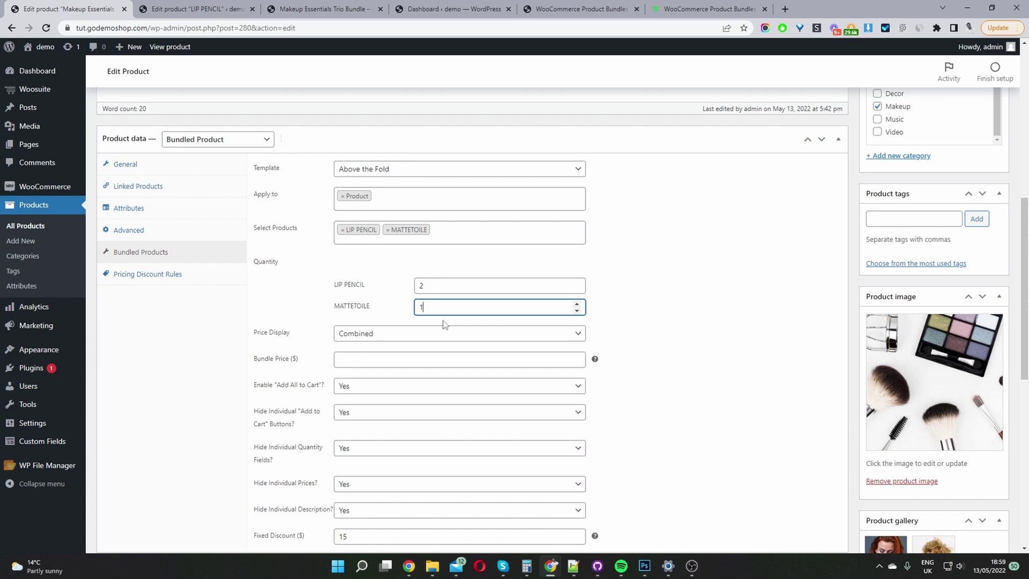
click(378, 388)
click(378, 390)
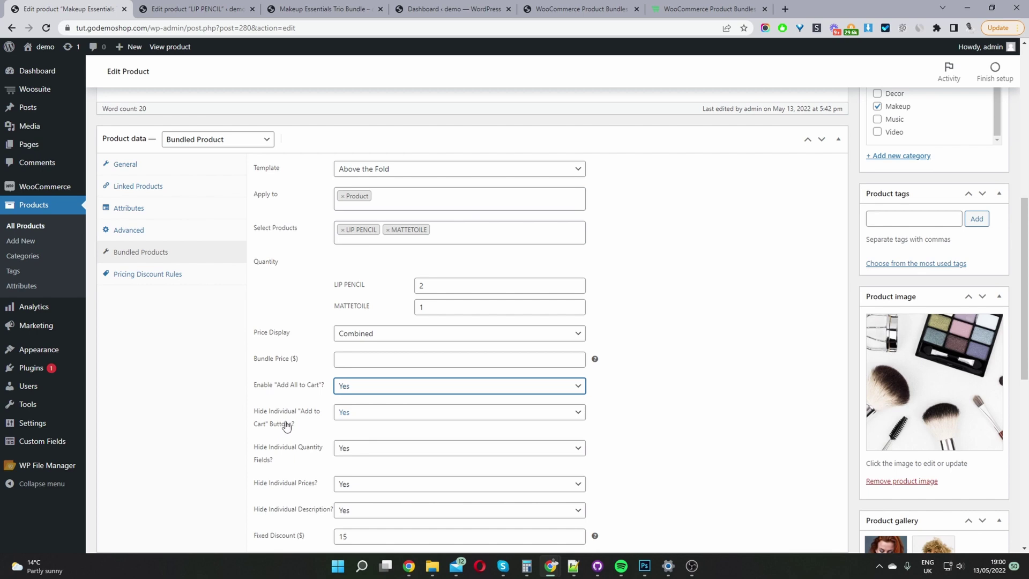
click(341, 413)
click(342, 436)
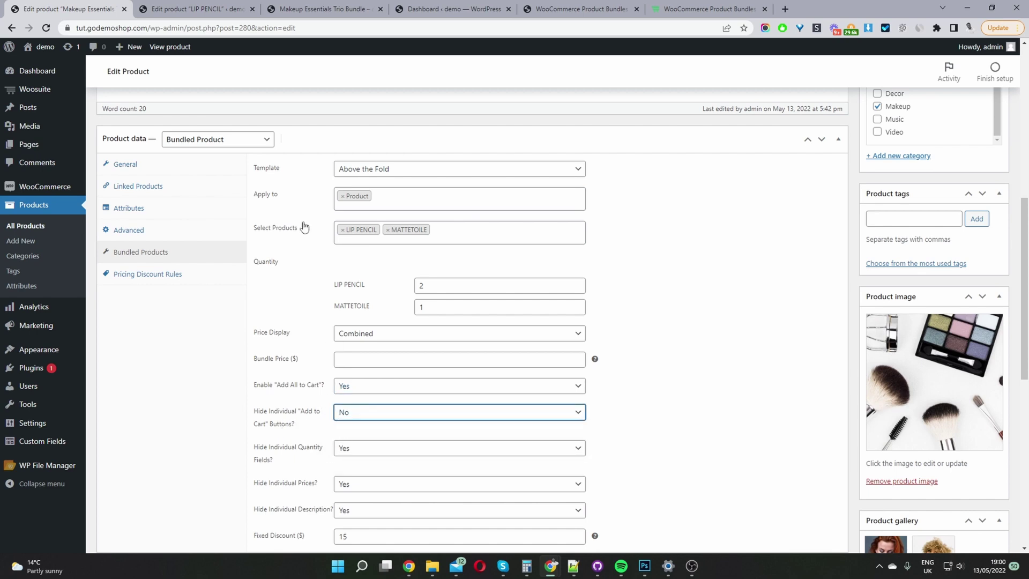
Examine the bundle's storefront page, checking the title, price, component products and Purchase Bundle button
click(302, 8)
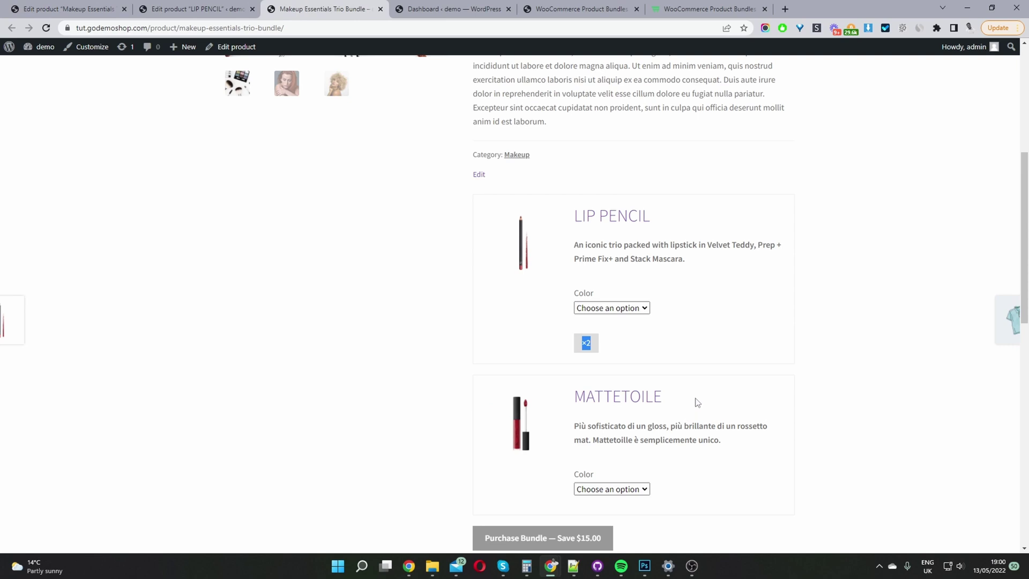
scroll(750, 247, up, 5)
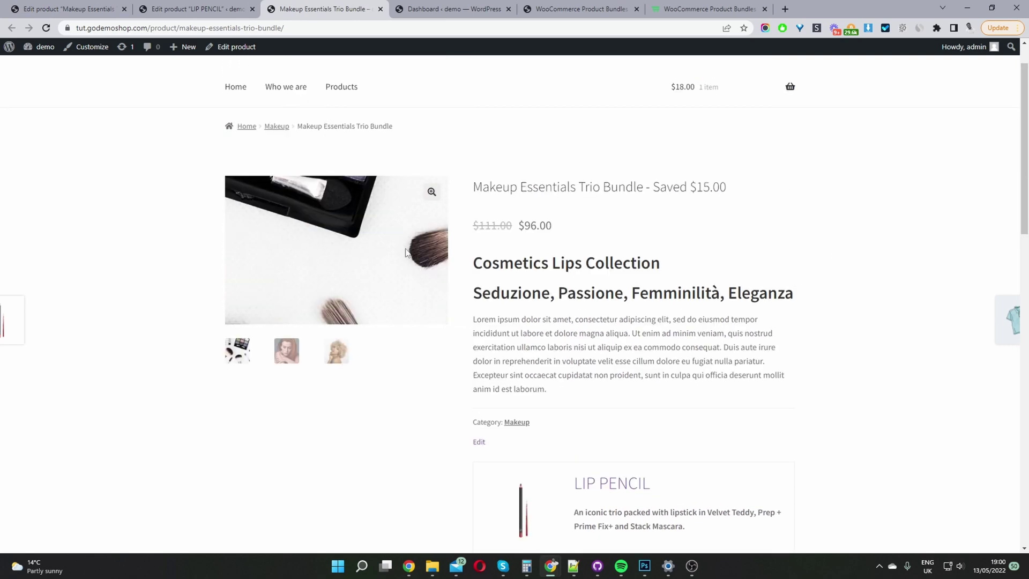
scroll(713, 337, down, 5)
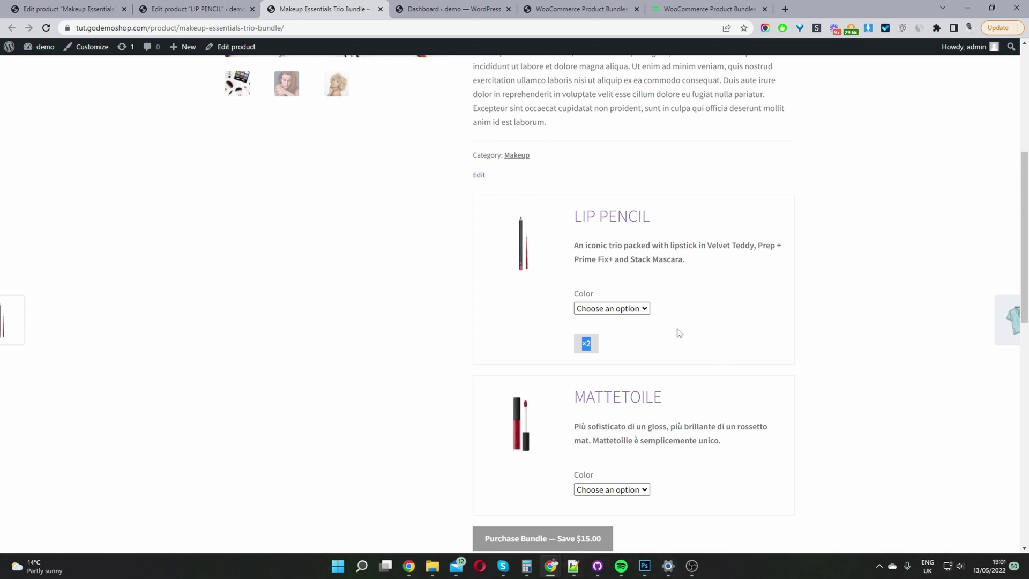
scroll(642, 325, up, 2)
scroll(392, 166, up, 2)
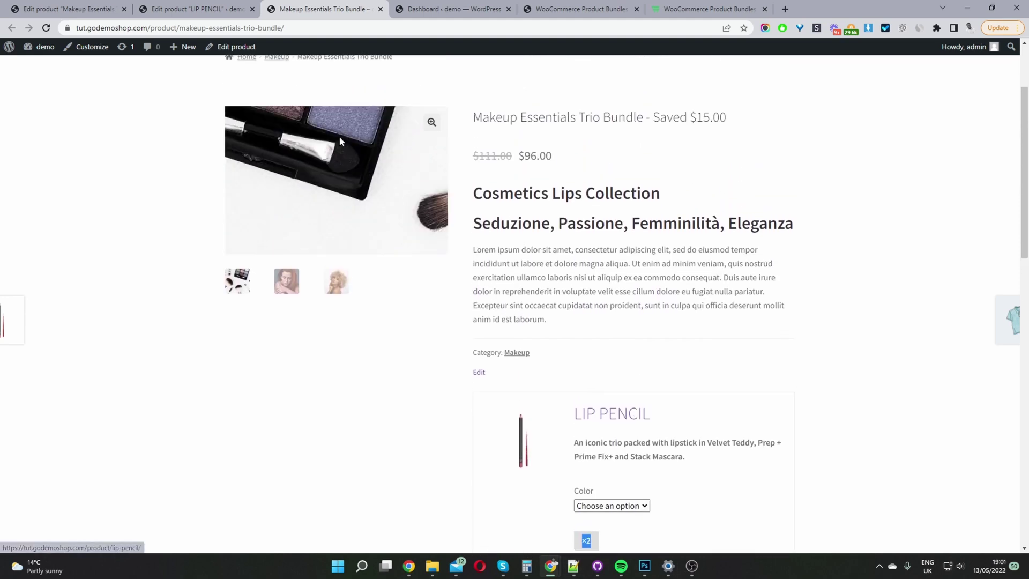
scroll(620, 305, down, 3)
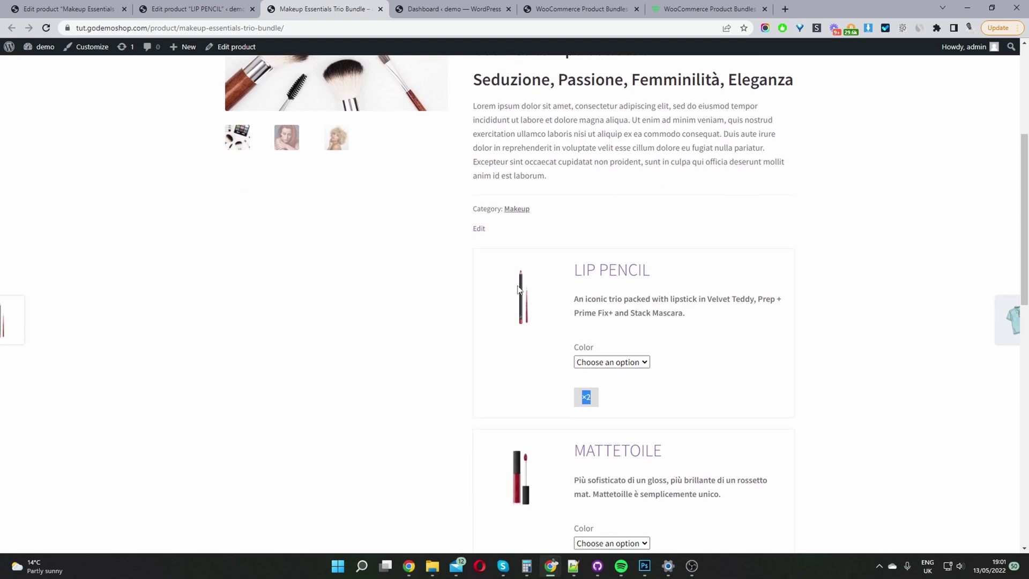
scroll(363, 154, down, 1)
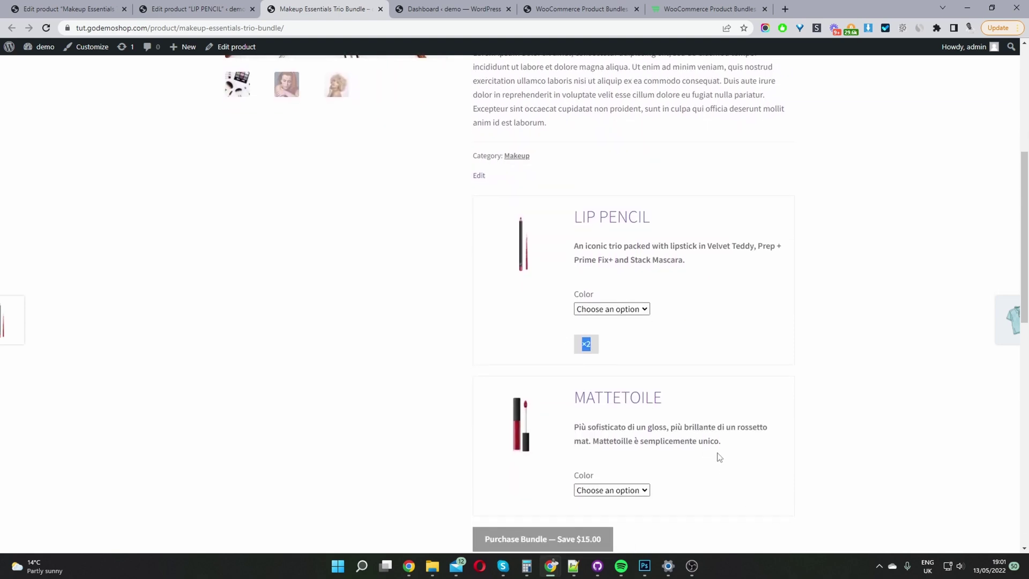
Return to editing the Makeup Essentials Trio Bundle and set Hide Individual "Add to Cart" Buttons to Yes
click(230, 9)
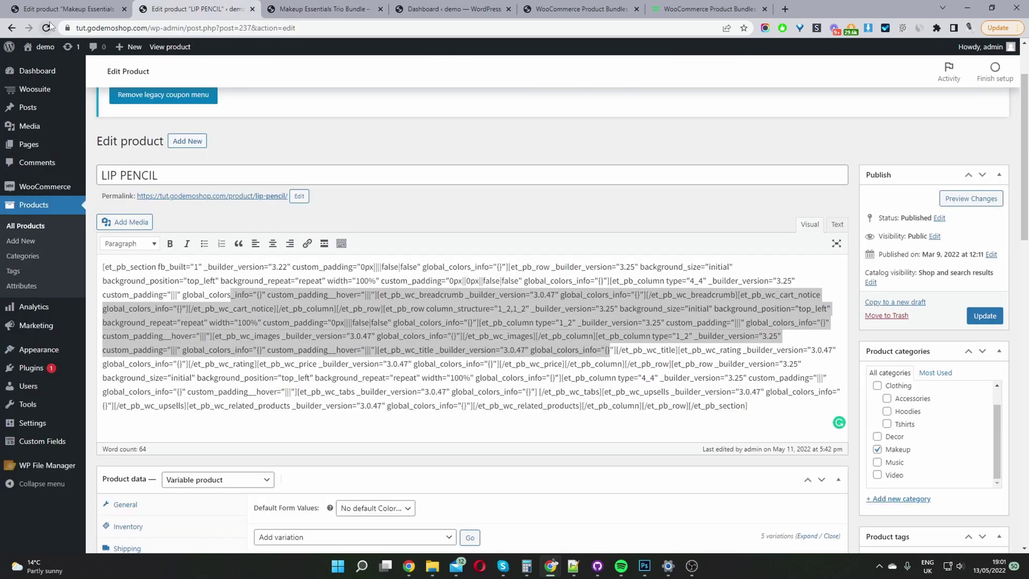
key(ctrl+Page_Up)
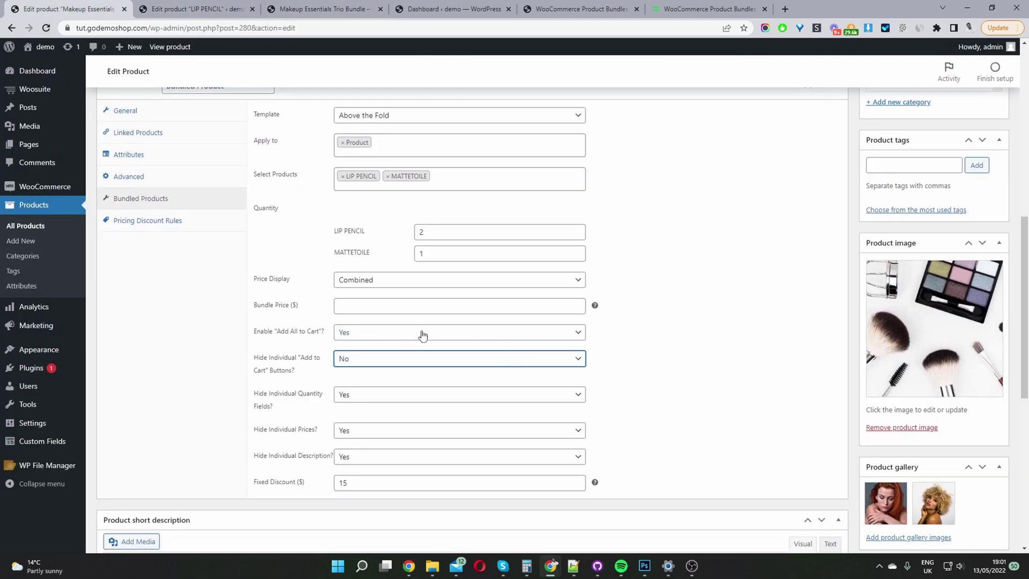
click(394, 358)
click(388, 383)
Set the bundle's Fixed Discount to 25 dollars
scroll(363, 395, down, 1)
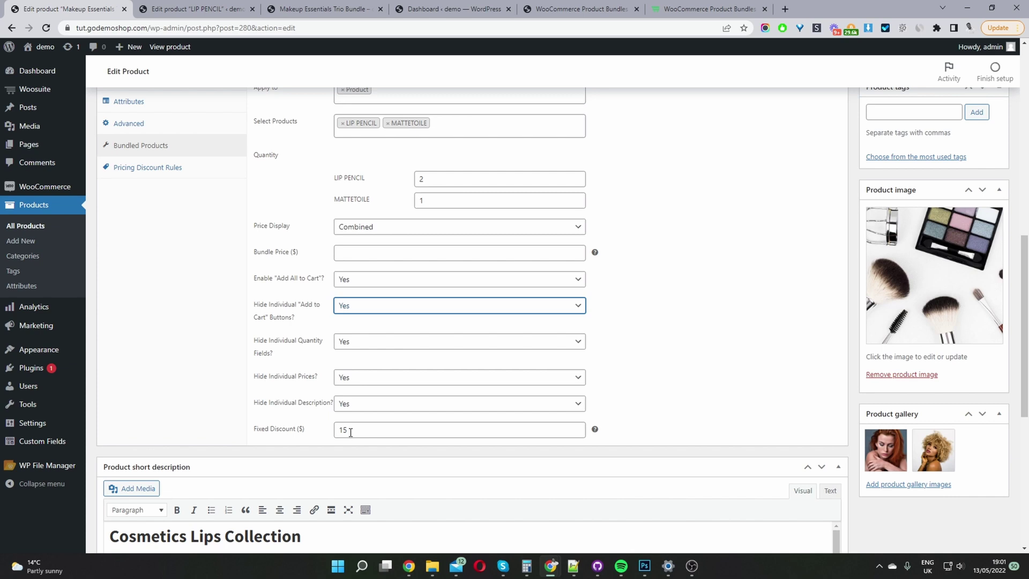
drag(355, 426, 338, 429)
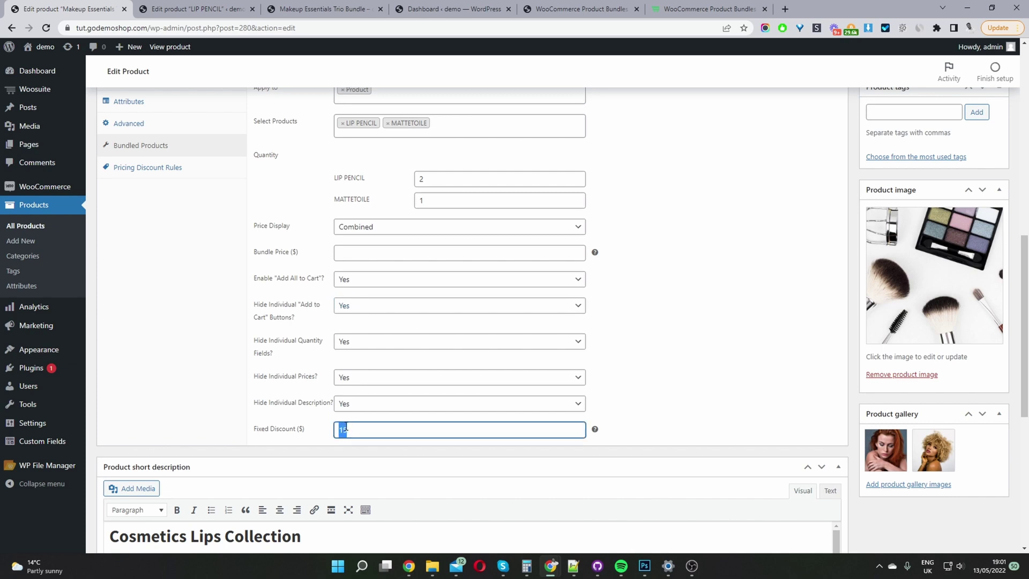
click(350, 424)
text(2)
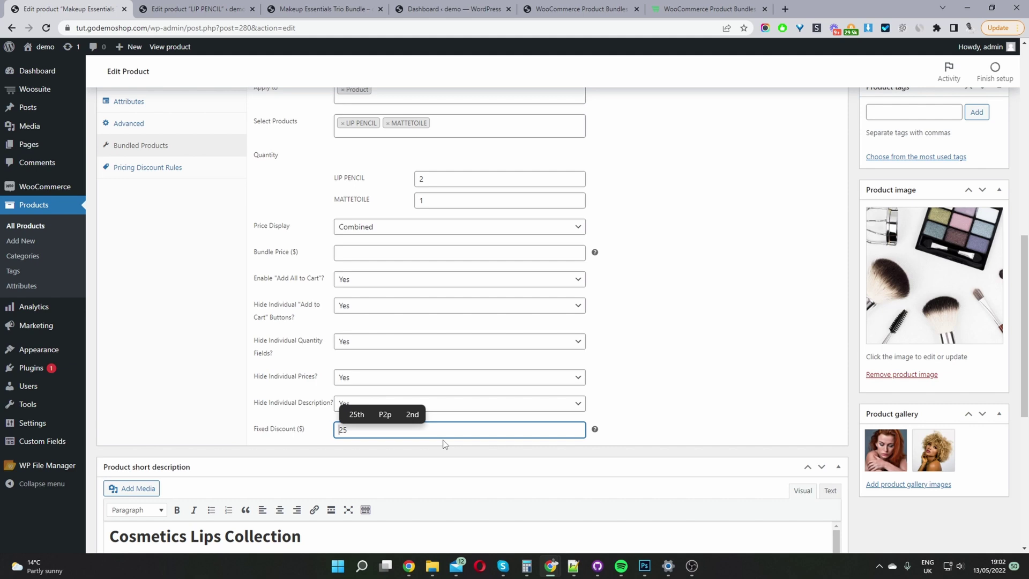
Review the bundle's short description and product images, and update the product to save the changes
scroll(443, 443, down, 3)
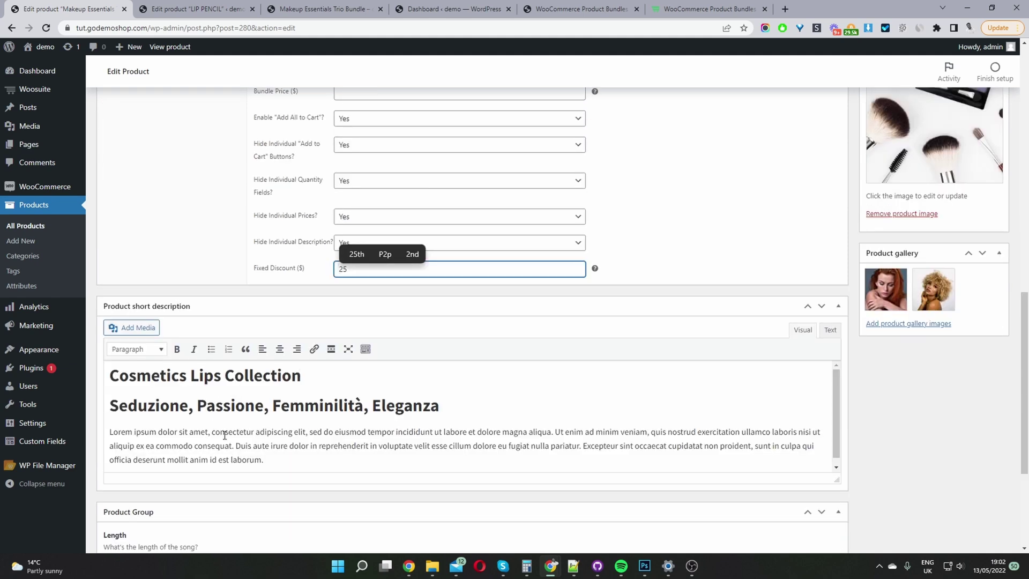
scroll(233, 439, up, 3)
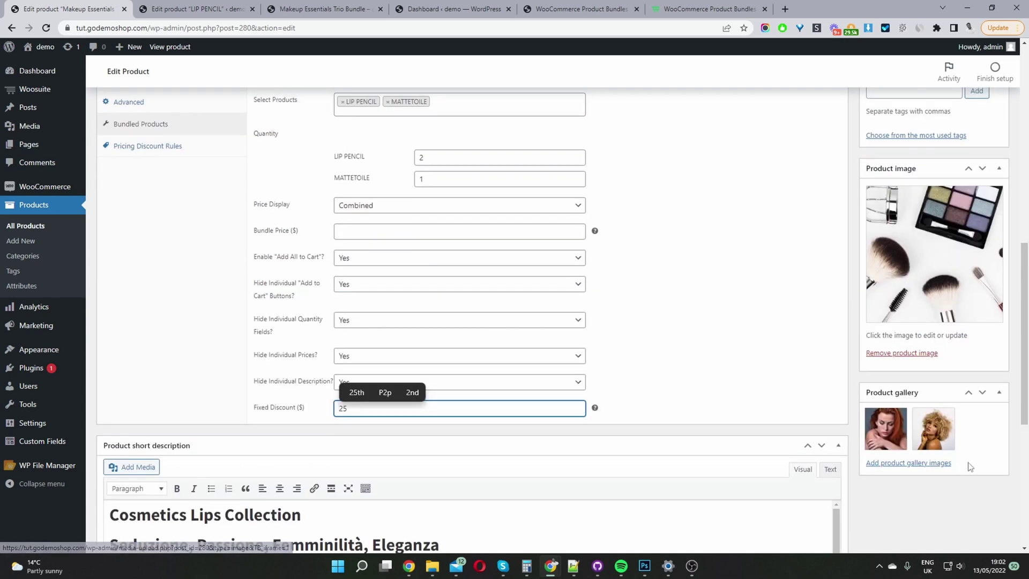
scroll(945, 446, up, 1)
scroll(945, 446, up, 9)
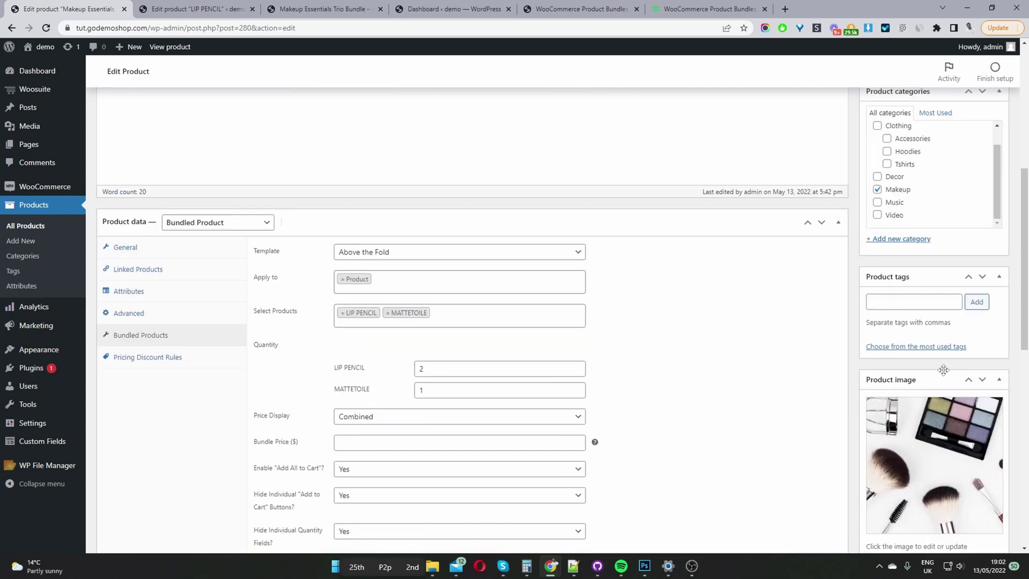
click(996, 330)
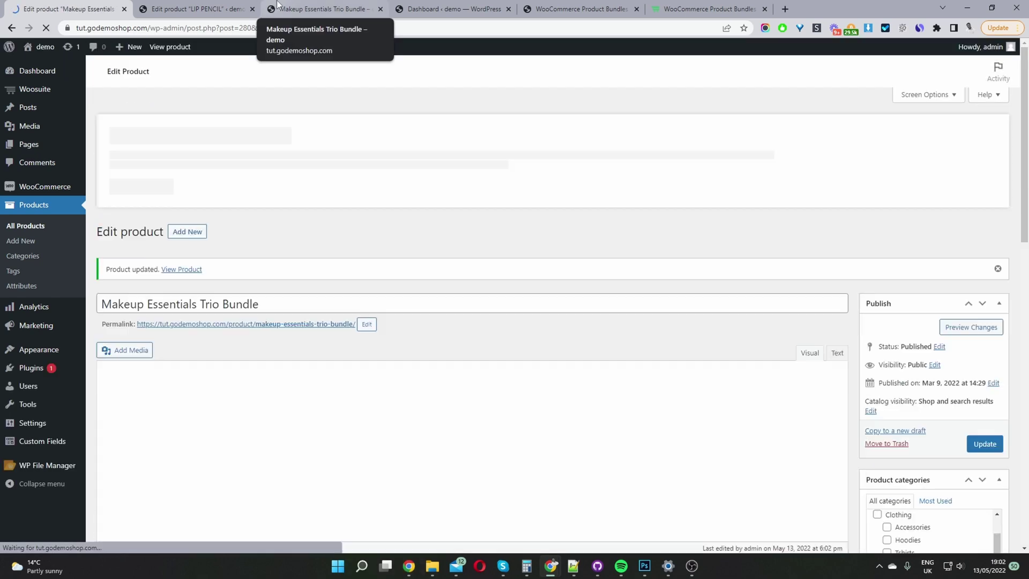
Reload the Makeup Essentials Trio Bundle storefront page and check the saved amount in the title, the original price and the discounted price
click(276, 6)
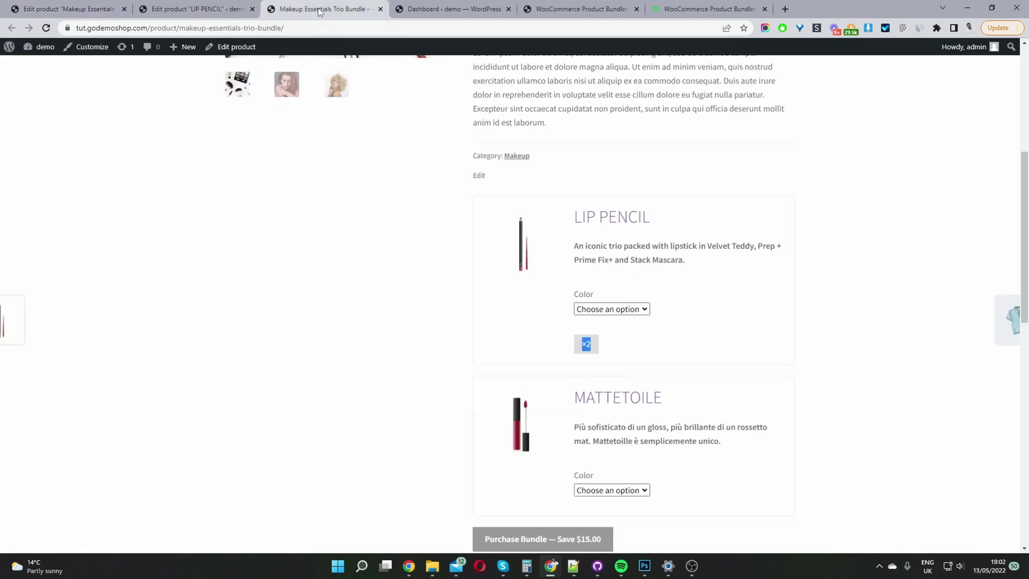
click(46, 27)
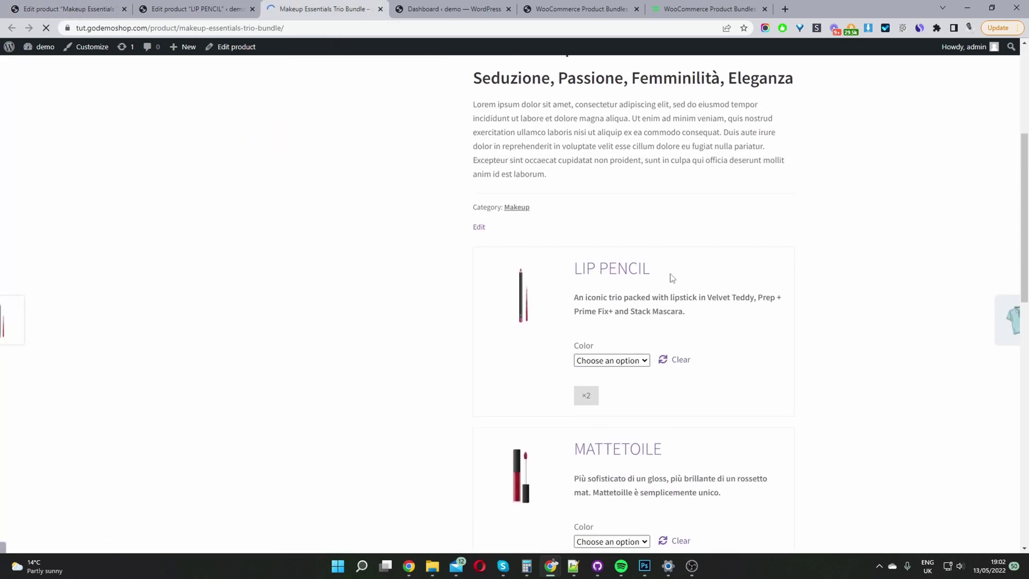
scroll(673, 268, up, 1)
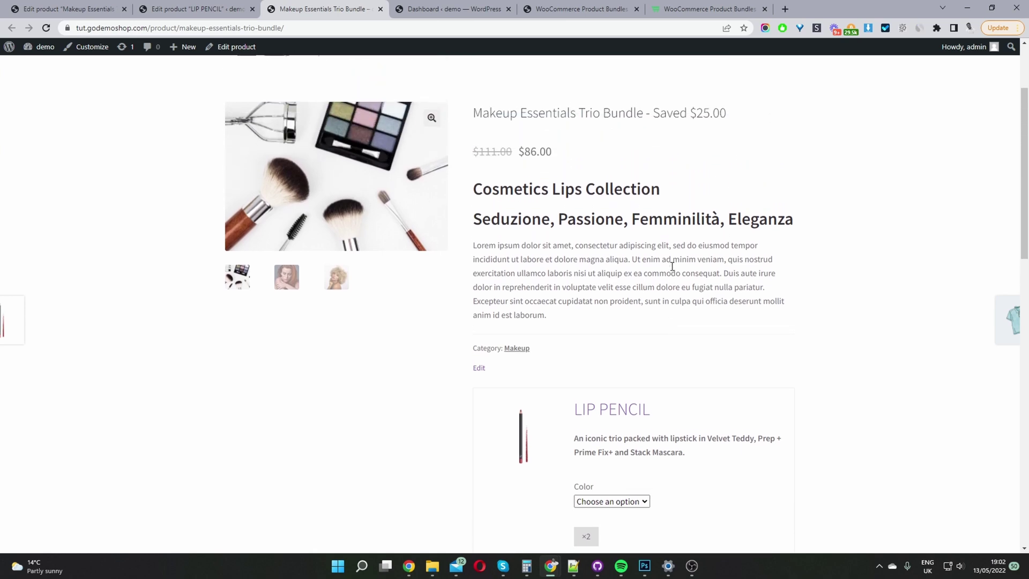
drag(654, 123, 725, 124)
drag(478, 165, 499, 165)
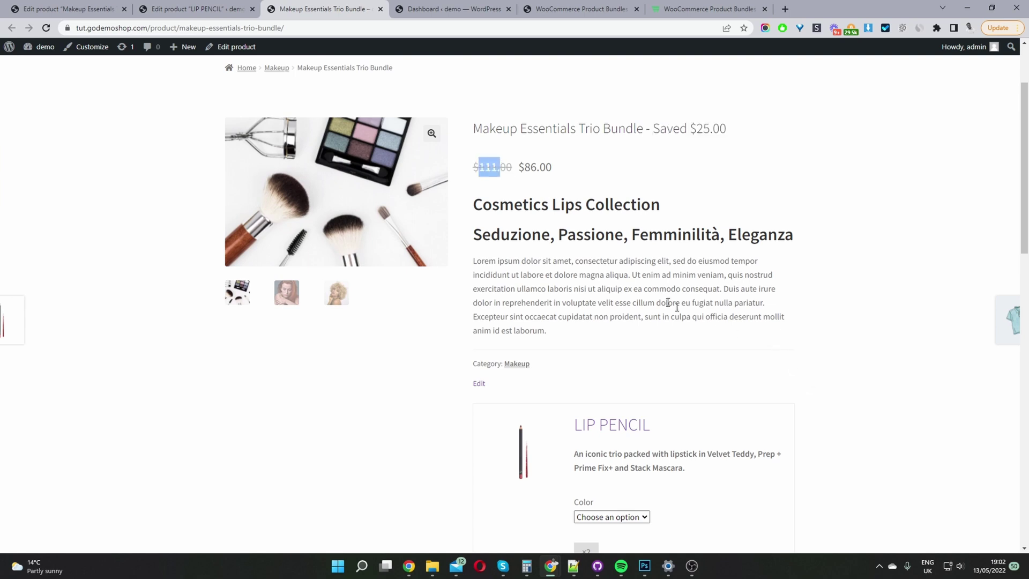
drag(697, 128, 710, 128)
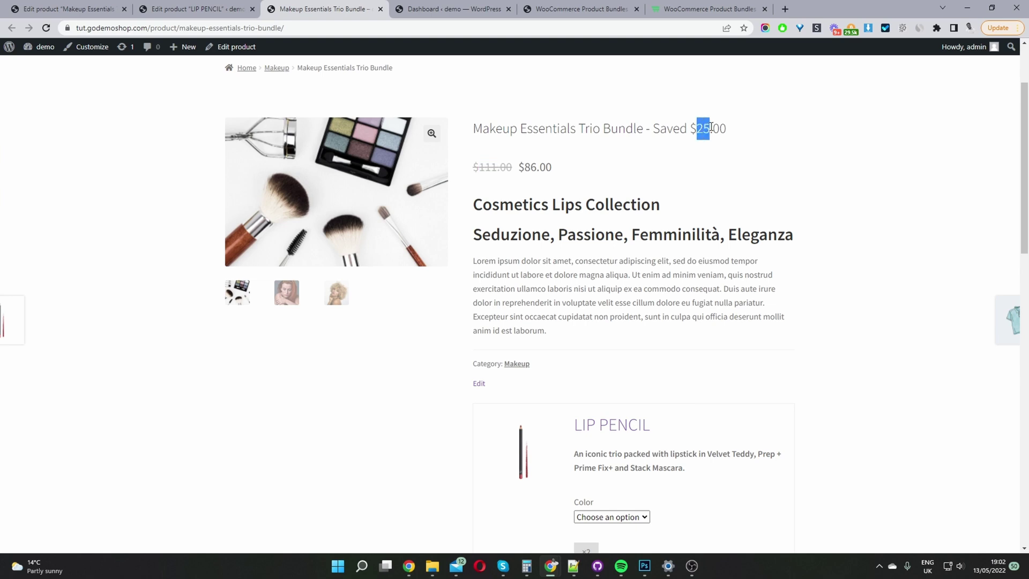
drag(526, 166, 537, 167)
Purchase the bundle with Lip Pencil in Blue and Mattetoile in Gray, and check the bundle discount and total in the cart
scroll(694, 286, down, 7)
scroll(670, 252, up, 3)
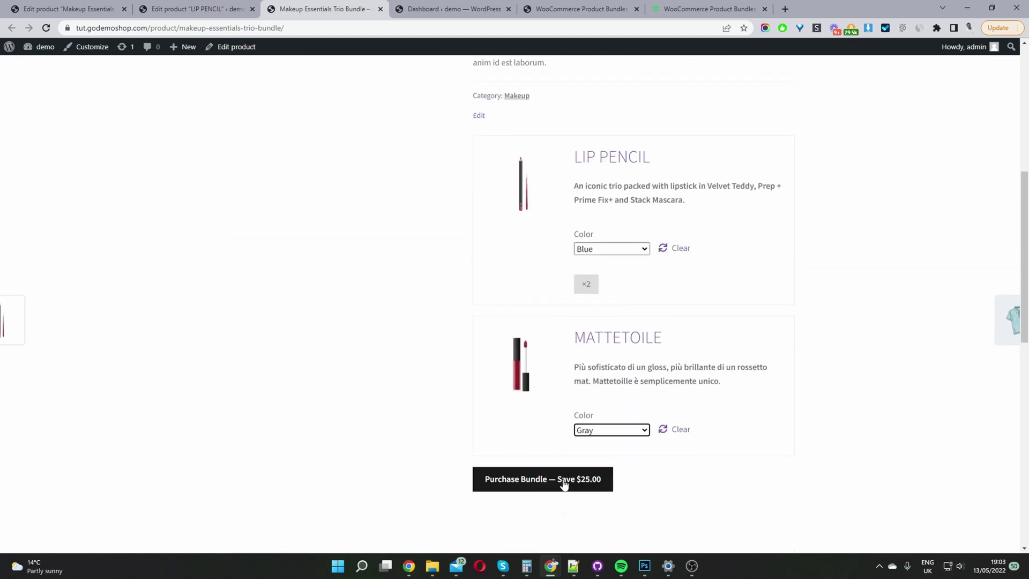
click(571, 482)
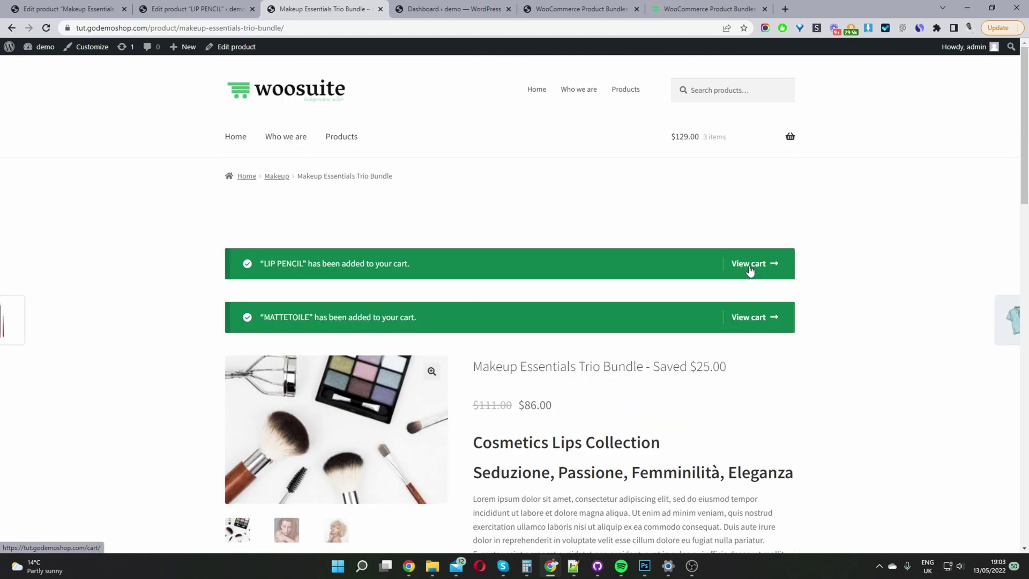
click(750, 264)
scroll(904, 169, down, 3)
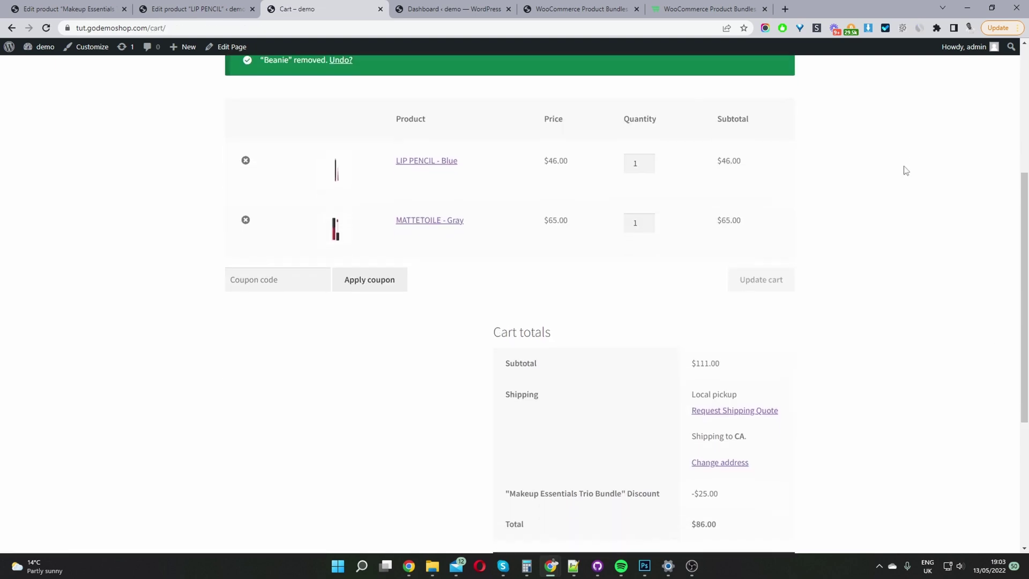
scroll(904, 172, down, 2)
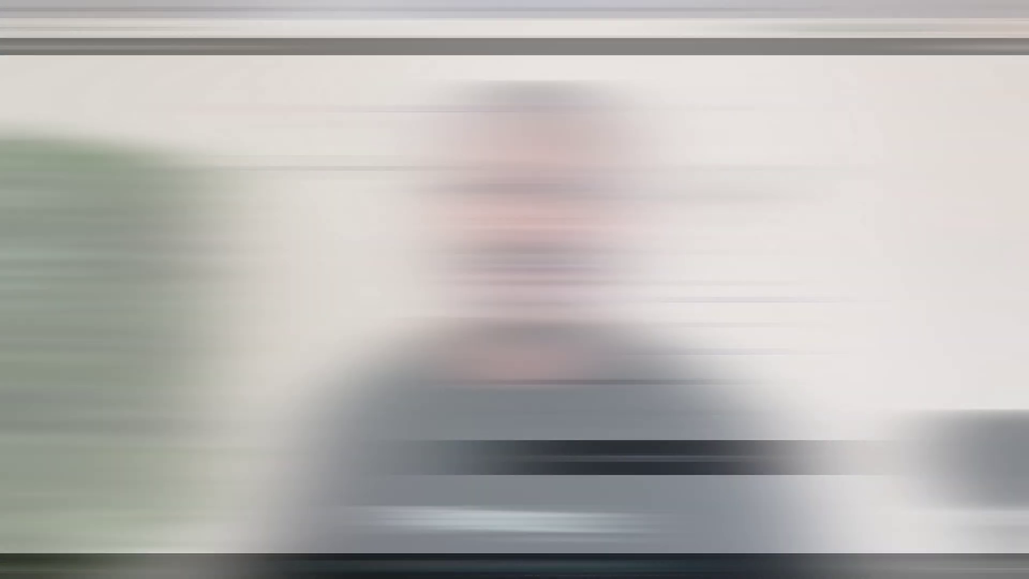